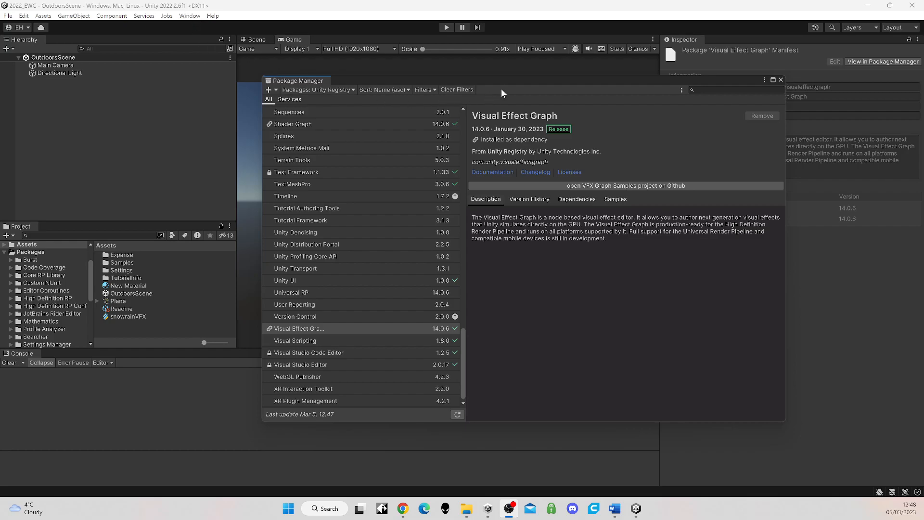
Step: Check the samples offered for the Visual Effect Graph package, and close the Package Manager
drag(510, 82, 498, 97)
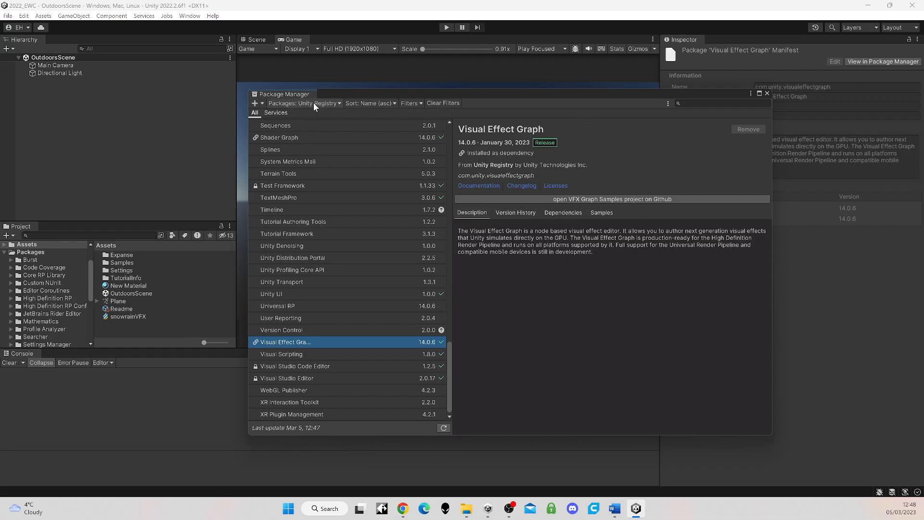
click(596, 213)
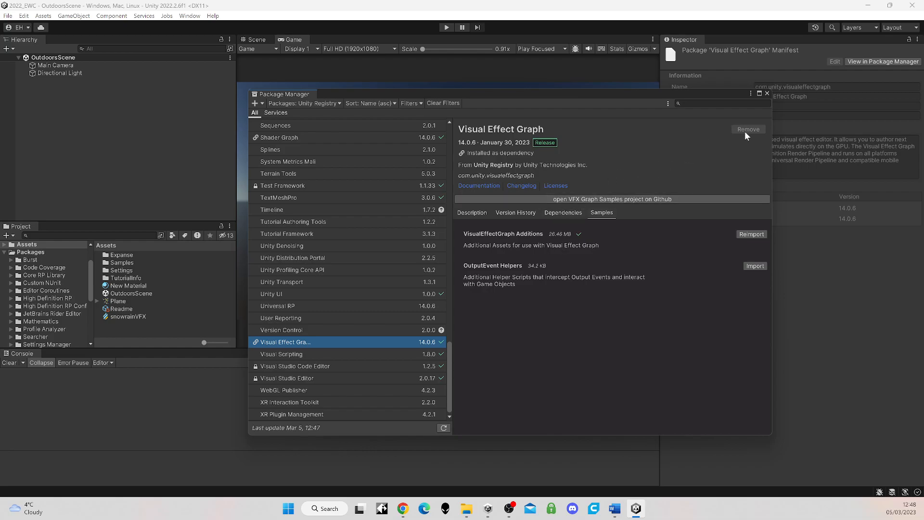
click(766, 94)
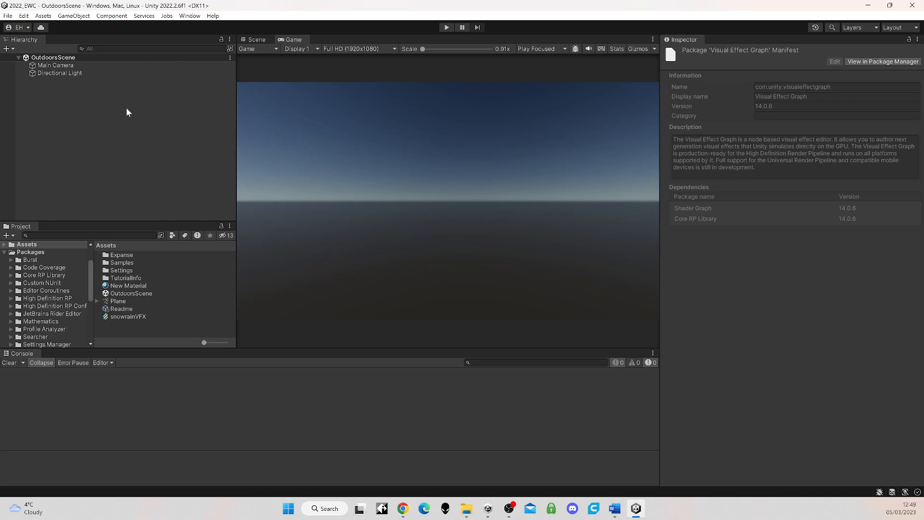
Step: Delete the Directional Light and the Main Camera from OutdoorsScene
click(56, 66)
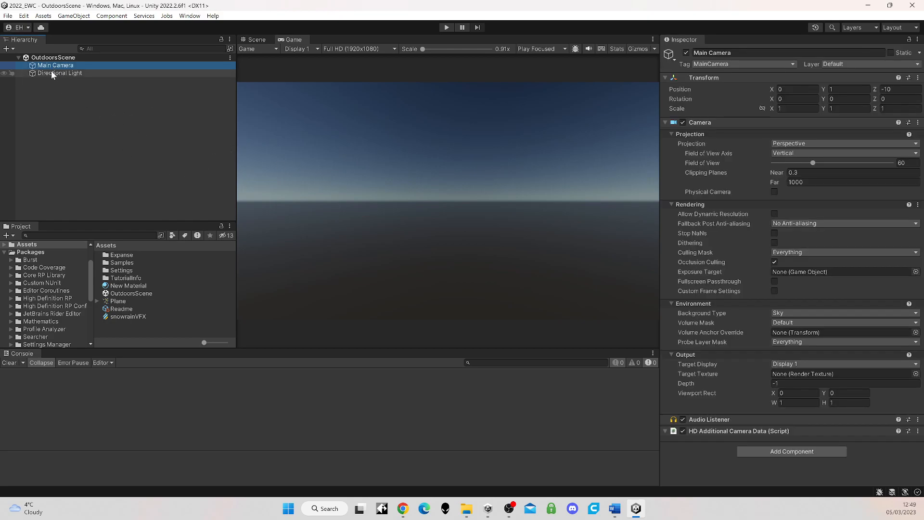
click(50, 73)
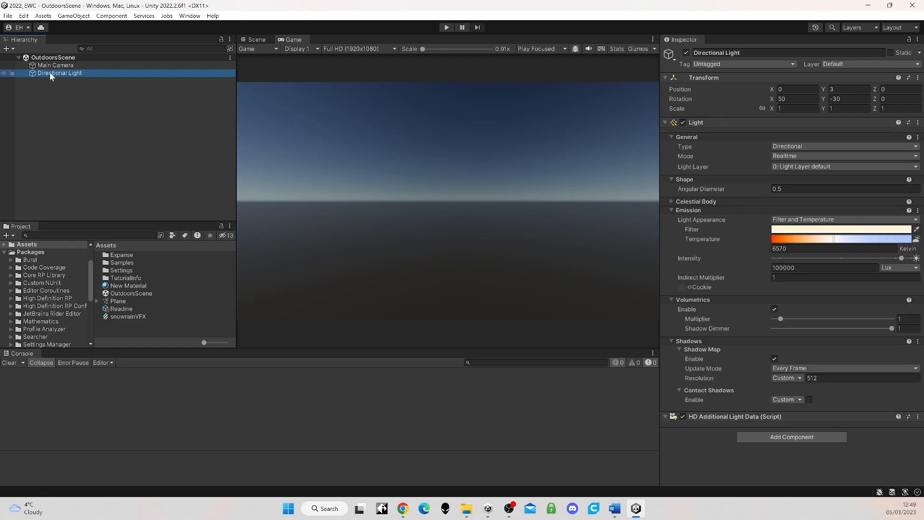
key(Delete)
click(50, 65)
key(Delete)
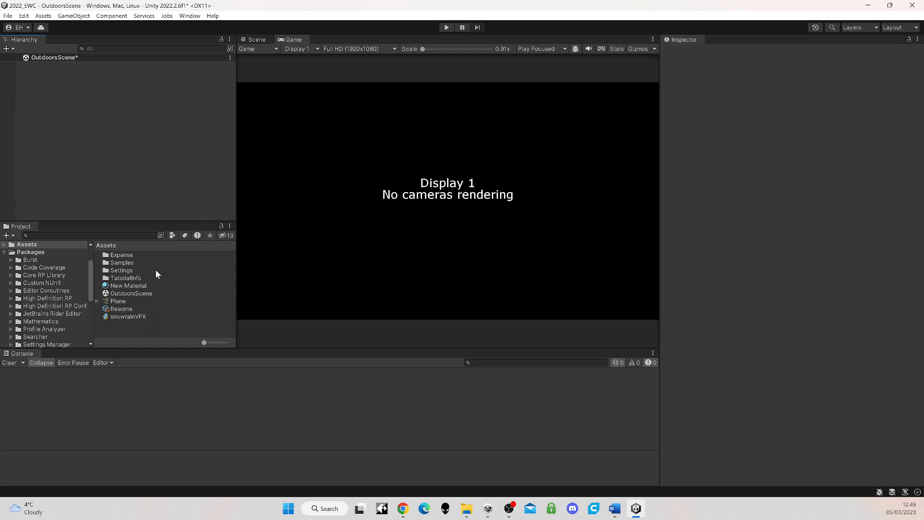
Step: Import the full ExpanseWeatherController package into the project's assets and open its Prefabs folder
click(126, 257)
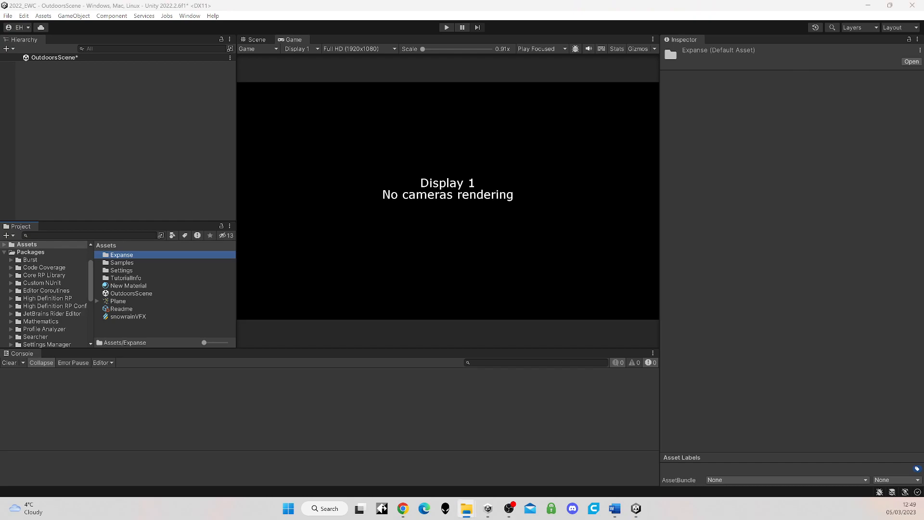
drag(483, 224, 134, 321)
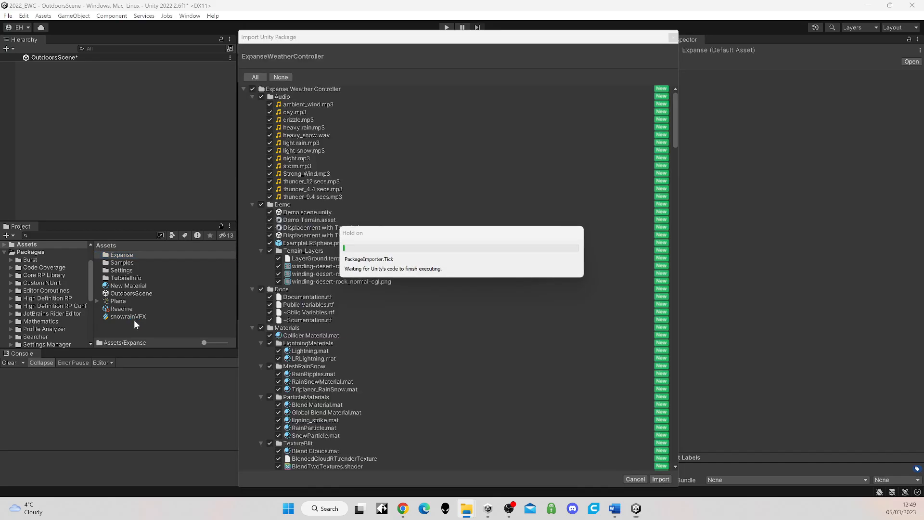
scroll(482, 269, down, 10)
click(661, 478)
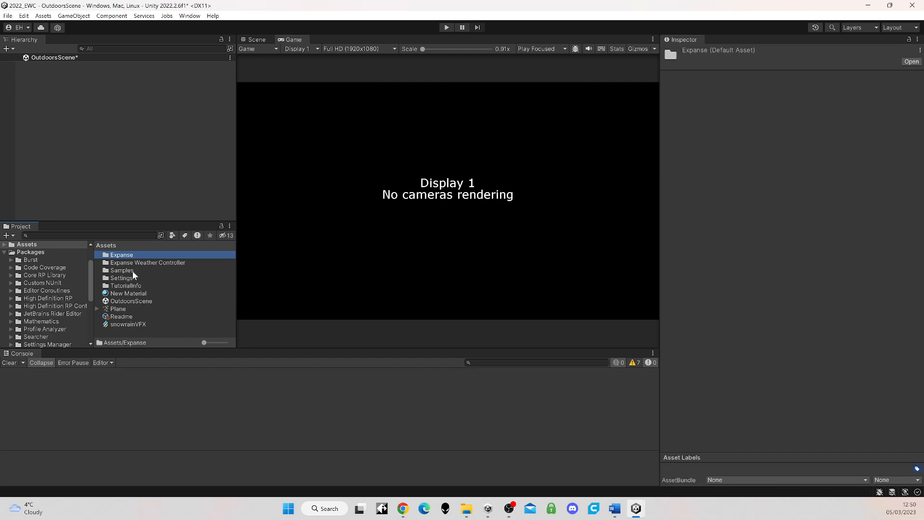
double_click(131, 262)
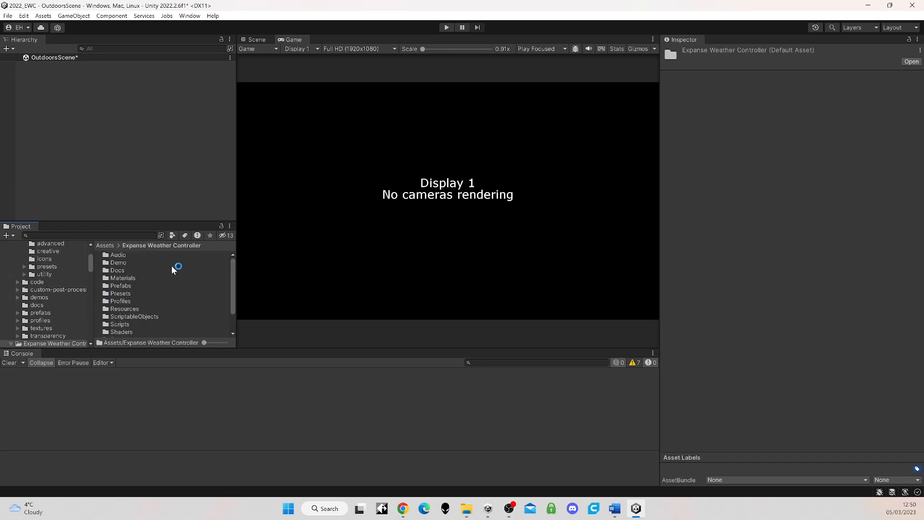
double_click(122, 286)
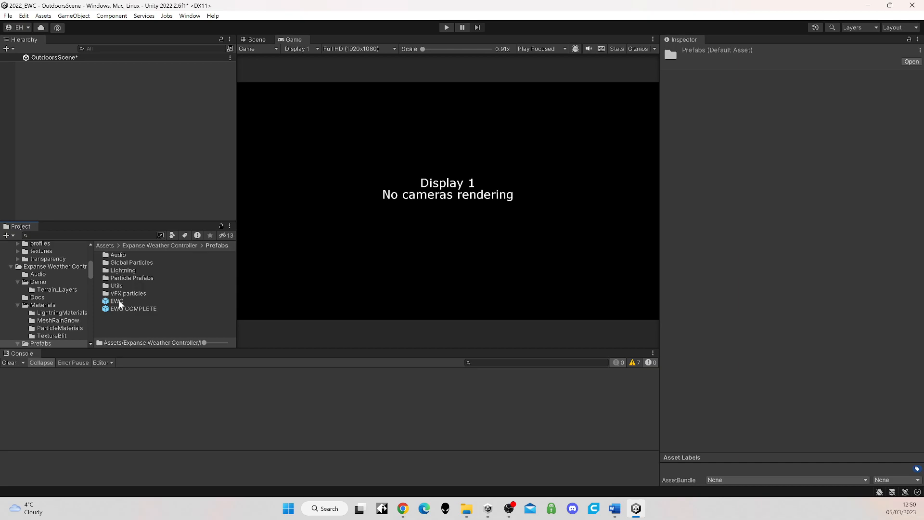
Step: Add the EWC prefab to the scene, accepting automatic creation of the required Expanse cloud volume and cloud planes
drag(119, 303, 88, 111)
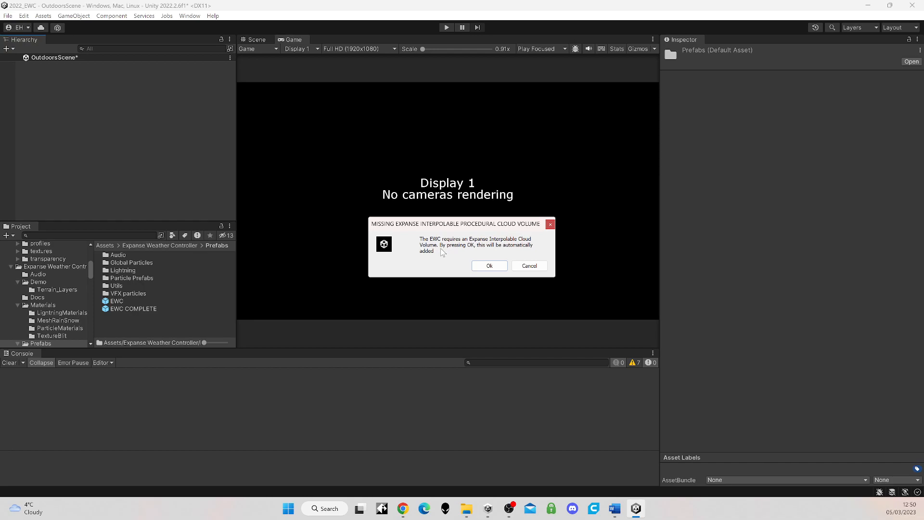
click(490, 267)
click(489, 267)
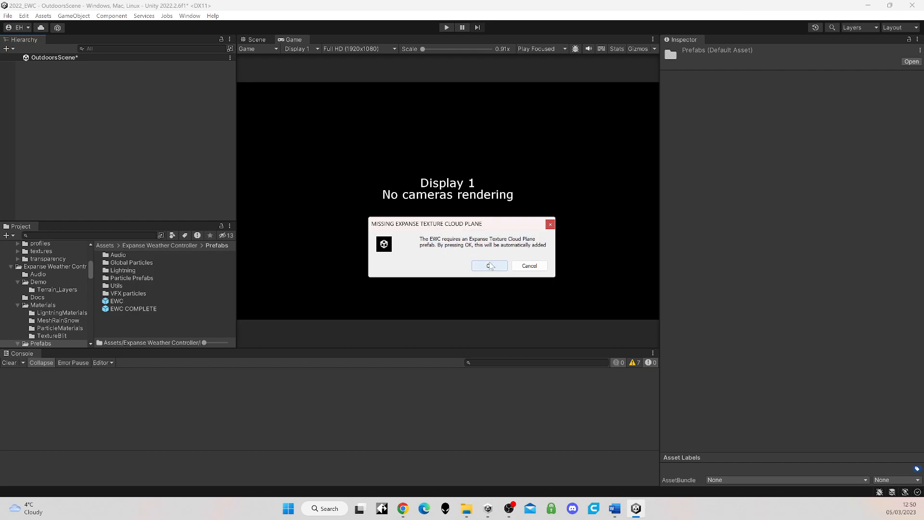
click(488, 267)
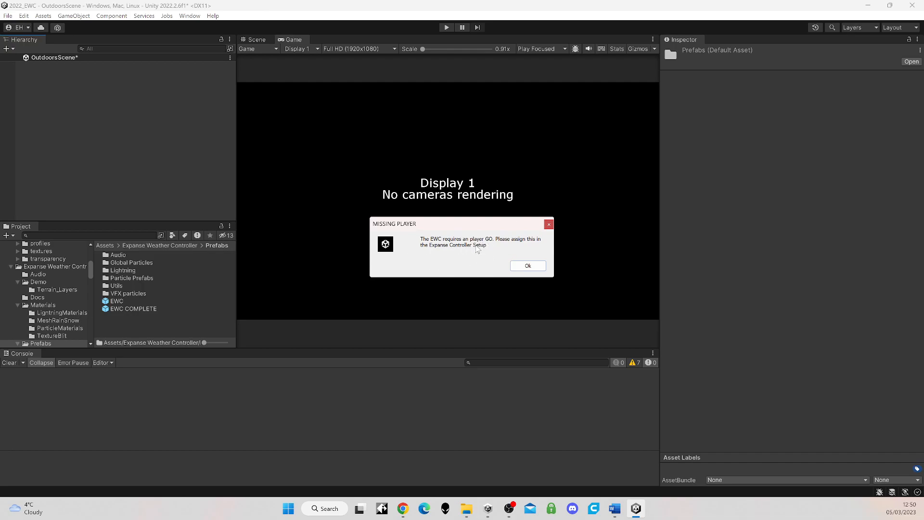
click(523, 266)
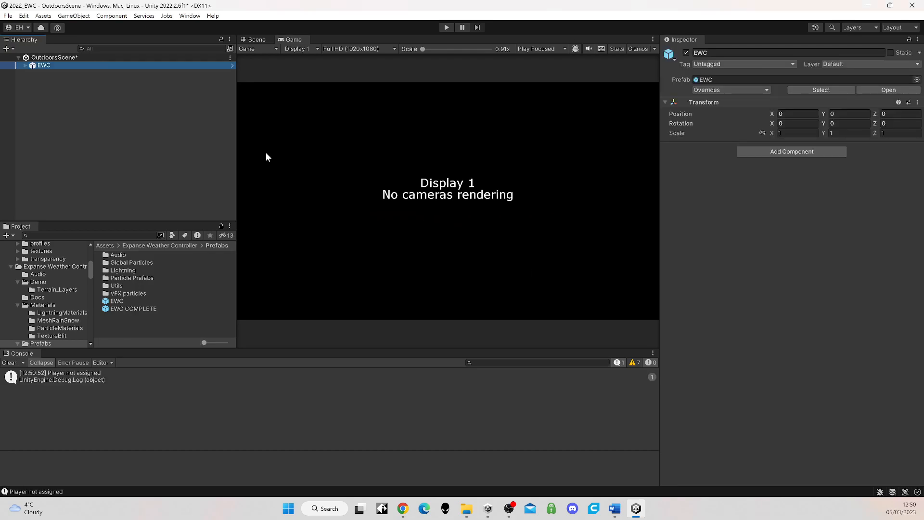
Step: Activate the EWC Cloudy preset under the Expanse Weather Controller's Weather_Presets
click(24, 65)
click(59, 73)
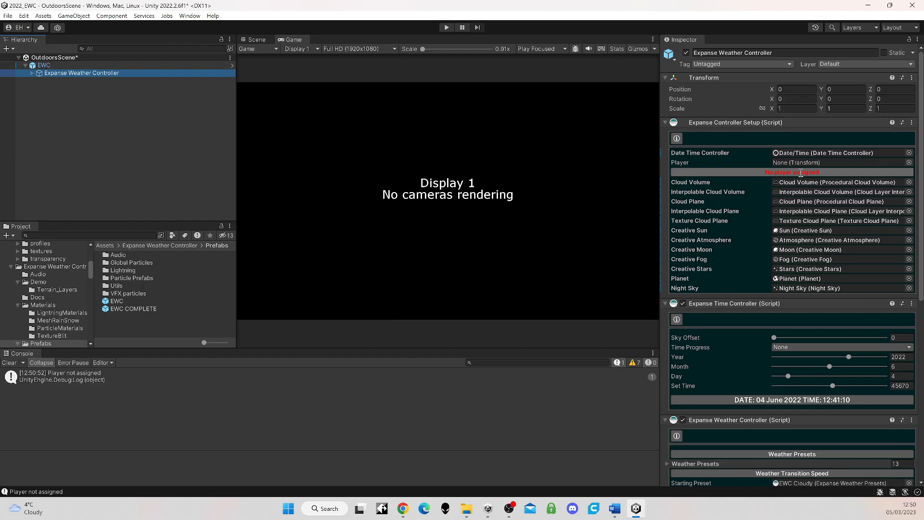
click(31, 72)
click(39, 80)
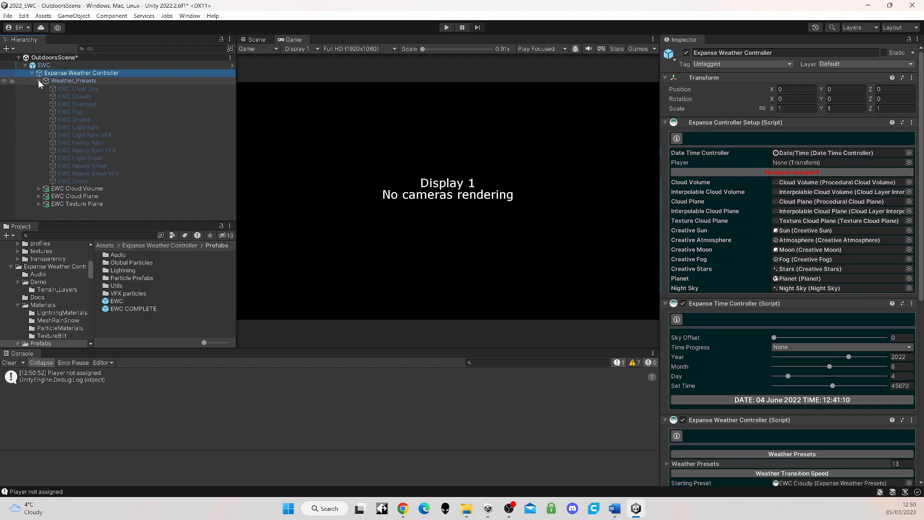
click(65, 97)
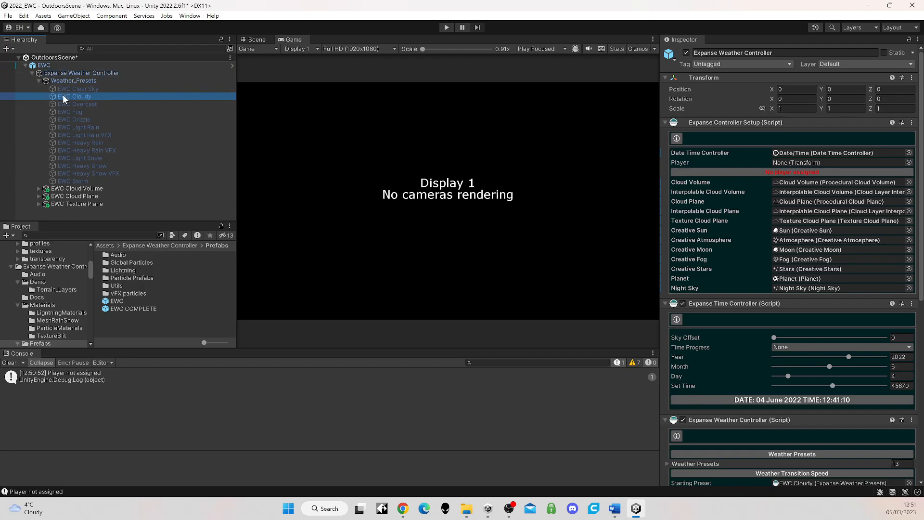
click(685, 53)
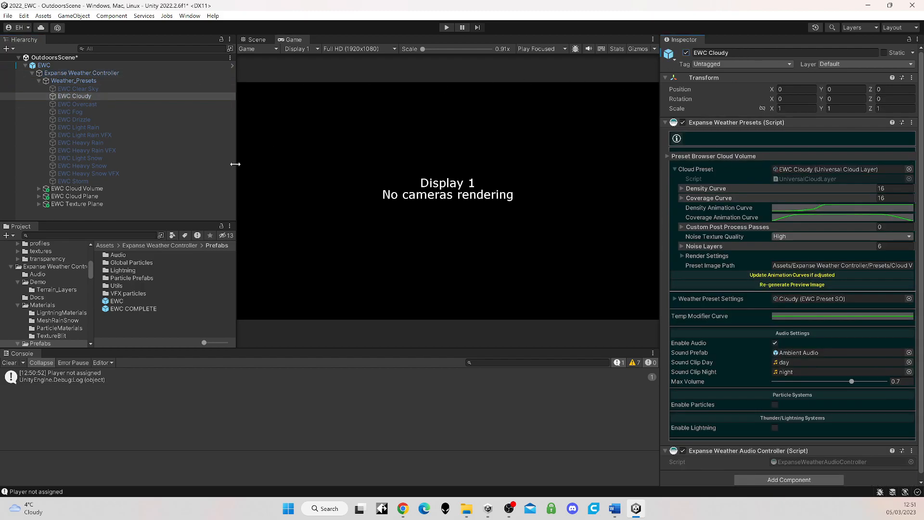
Step: Add a camera to the scene root, keeping the name Camera
right_click(80, 216)
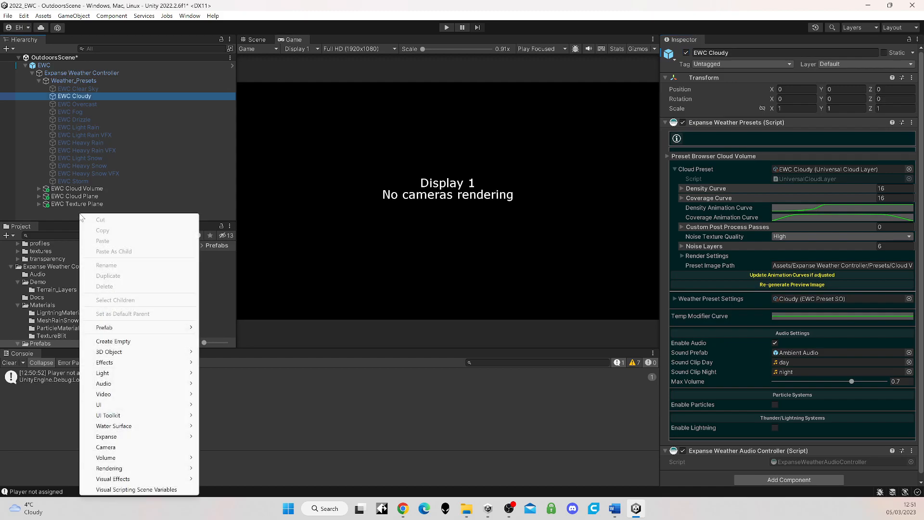
click(134, 447)
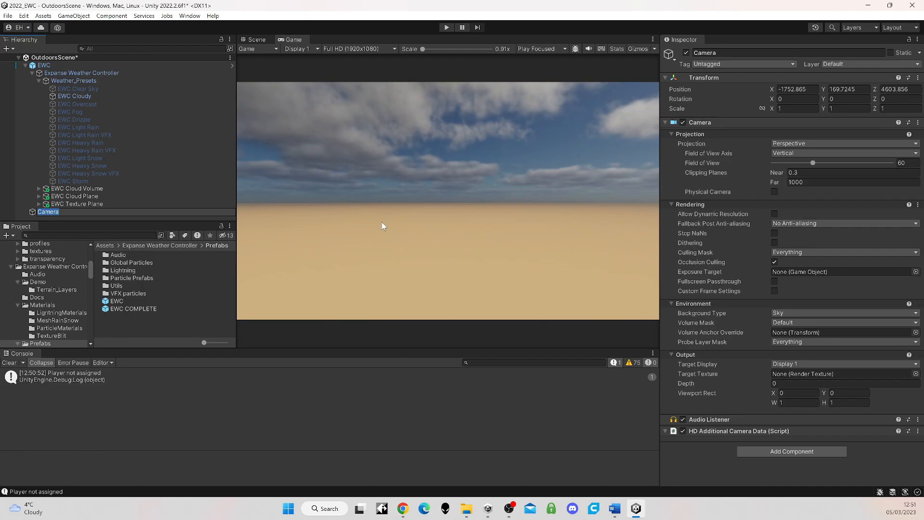
key(Return)
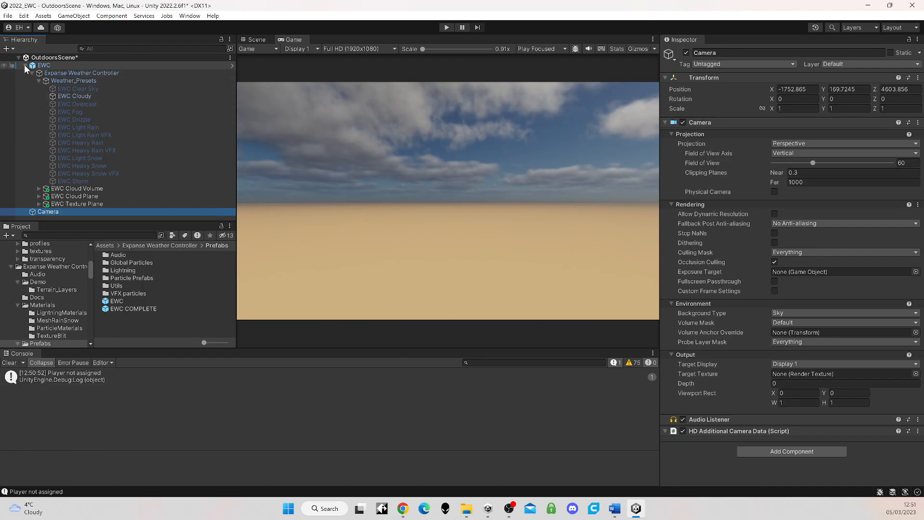
Step: Delete the EWC prefab instance and the Camera from the scene
click(44, 65)
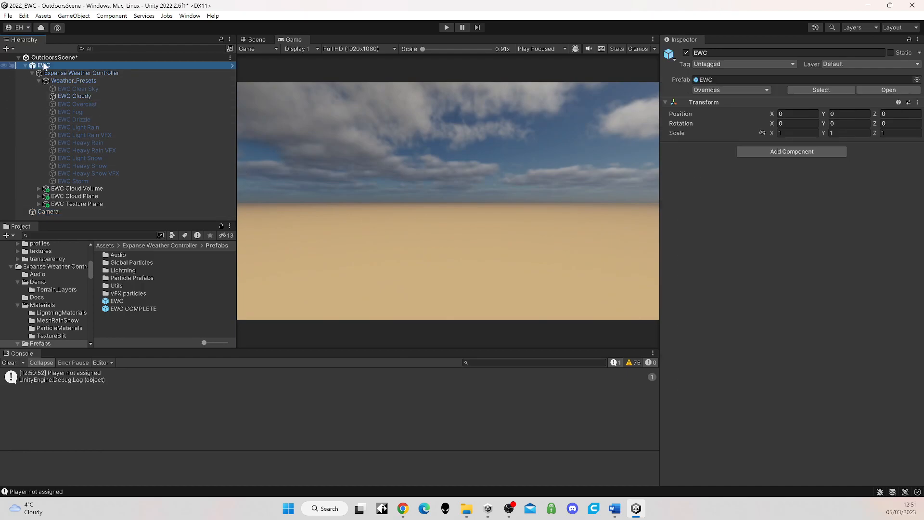
key(Delete)
click(41, 66)
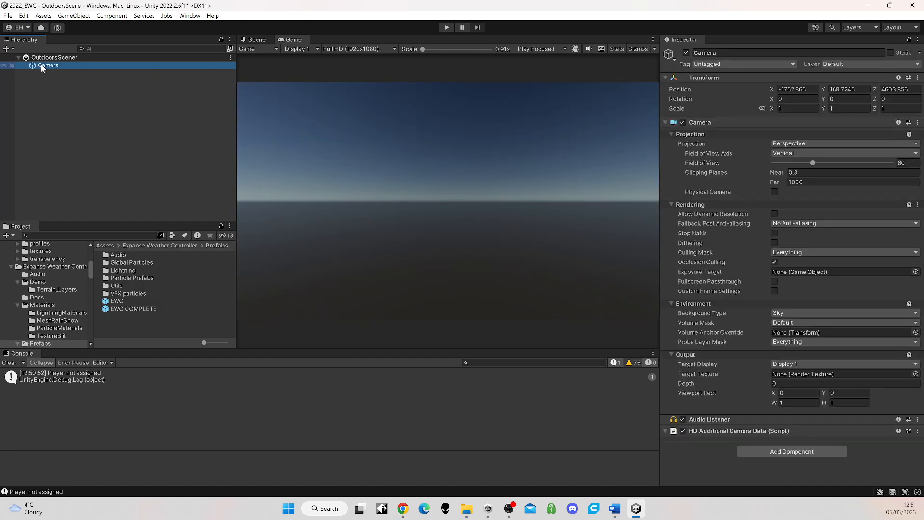
key(Delete)
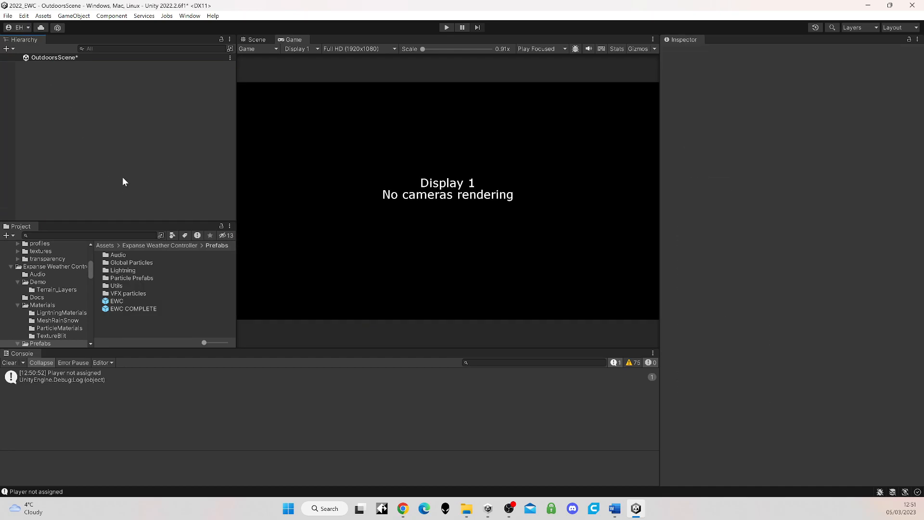
Step: Add the EWC COMPLETE prefab to the scene and expand it down to the Expanse Weather Controller's children
drag(136, 308, 58, 91)
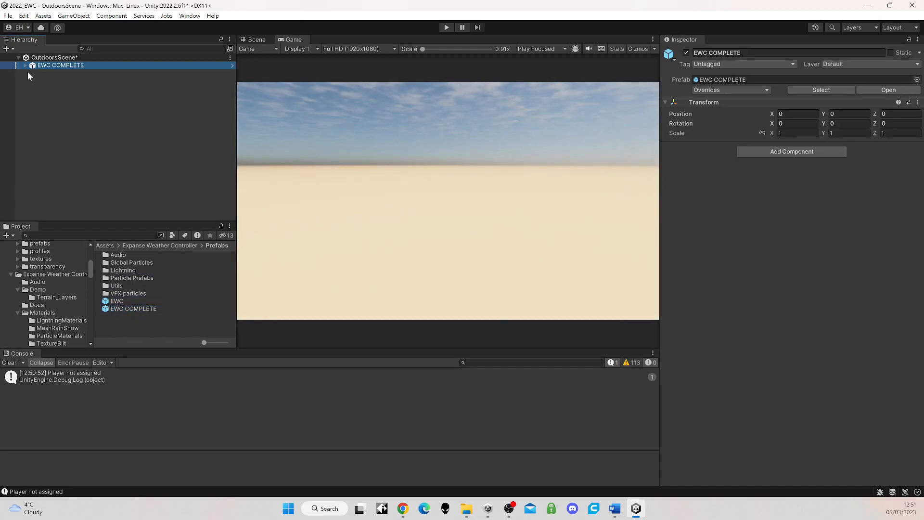
click(25, 65)
click(33, 73)
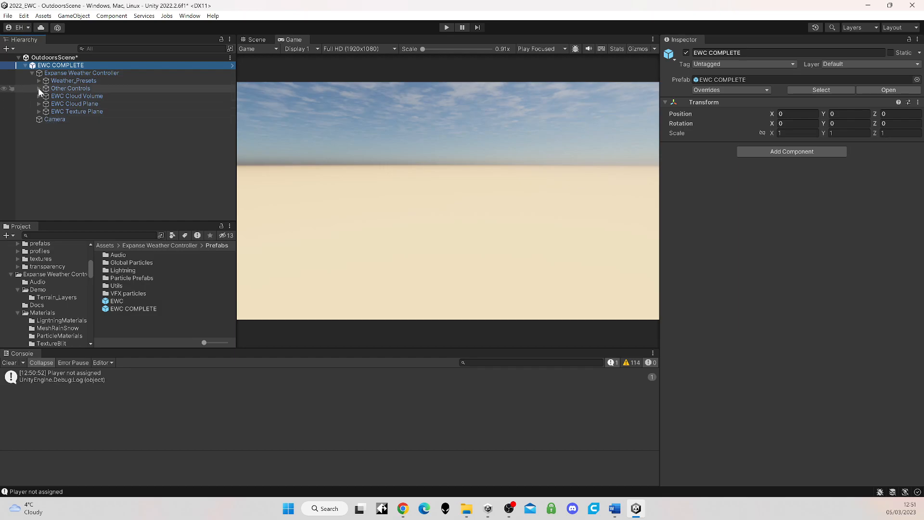
Step: Examine the Post Processing volume under Other Controls and the Expanse Weather Controller's setup references
click(38, 88)
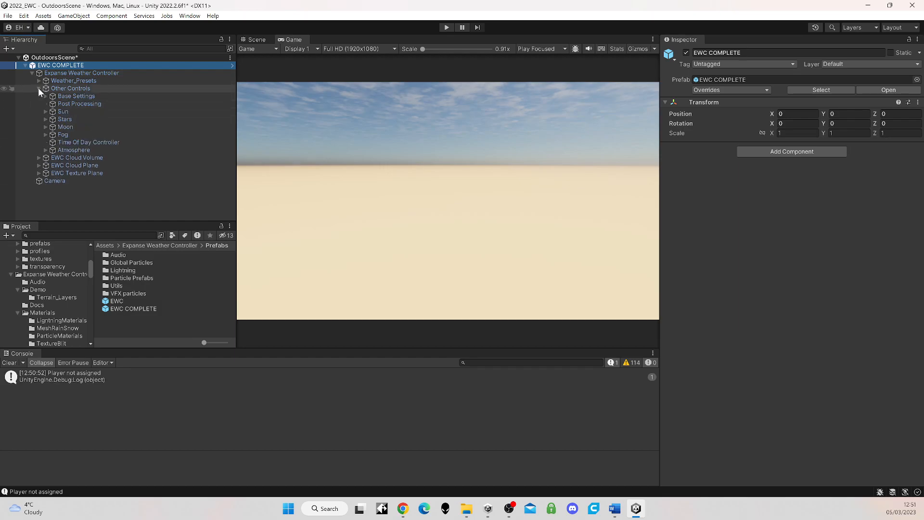
click(77, 103)
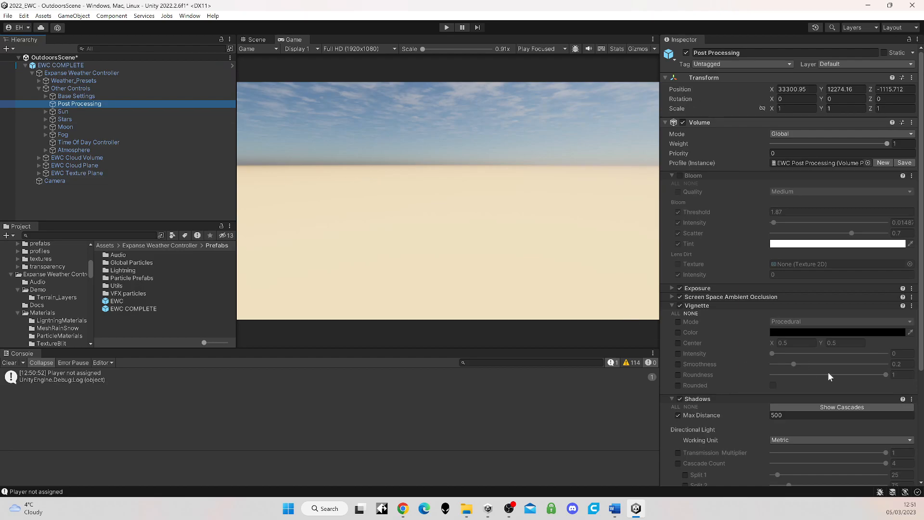
click(39, 89)
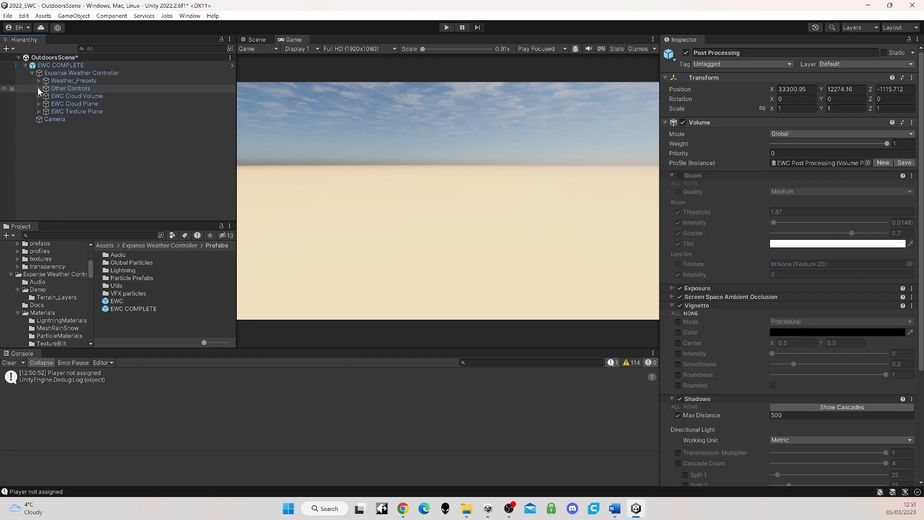
click(67, 75)
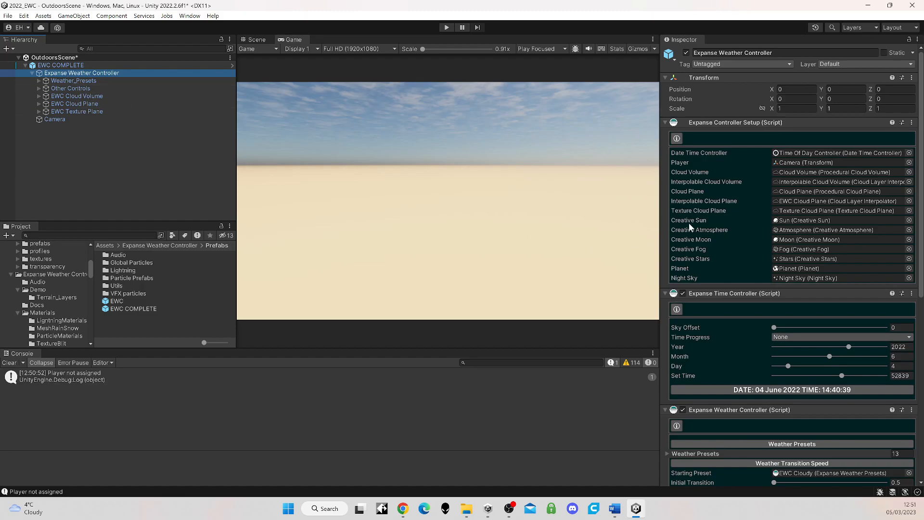
drag(658, 178, 653, 177)
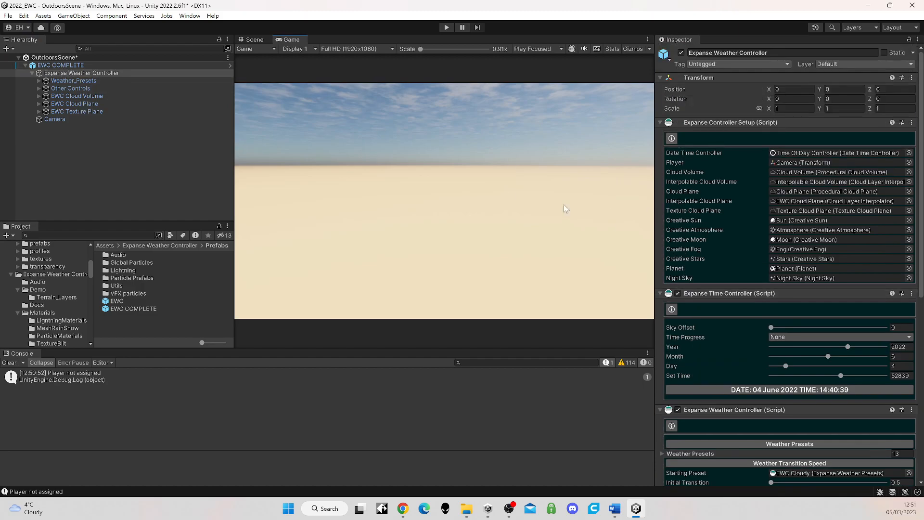
Step: Open Demo scene from the Expanse Weather Controller's Demo folder, saving the changes to OutdoorsScene
click(145, 247)
double_click(119, 265)
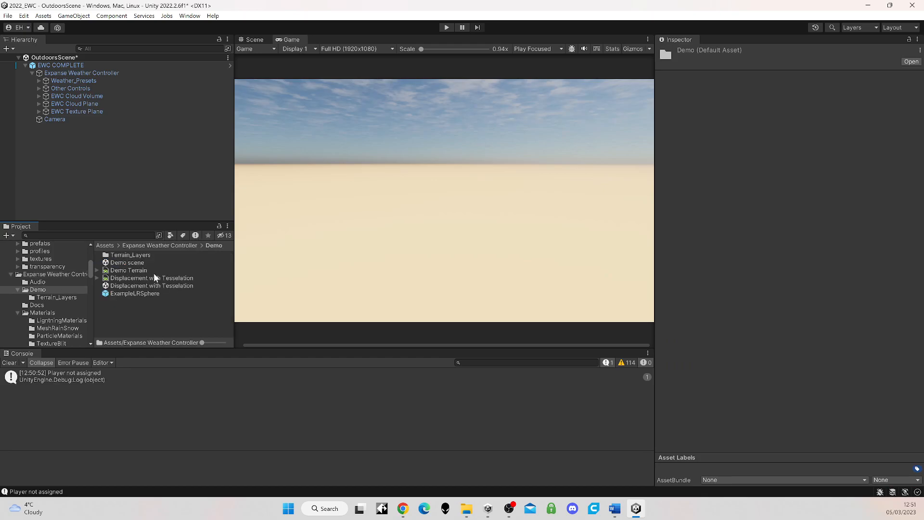
double_click(124, 265)
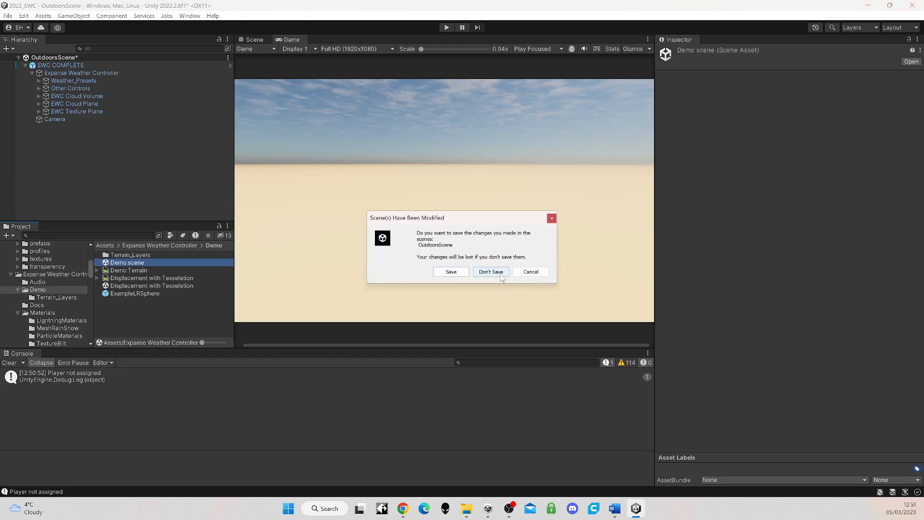
click(460, 273)
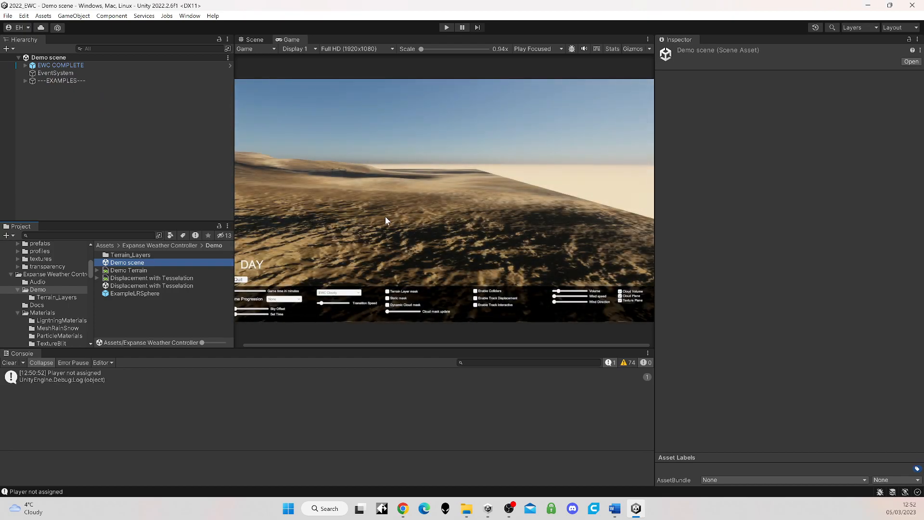
Step: Expand EWC COMPLETE down to the individual presets under Weather_Presets and select the Expanse Weather Controller object
click(25, 65)
click(32, 73)
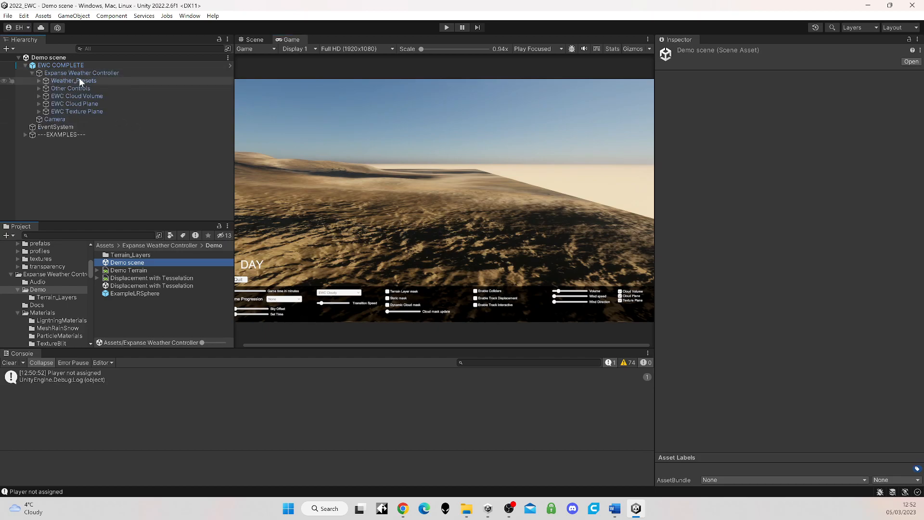
click(58, 80)
click(39, 80)
click(60, 73)
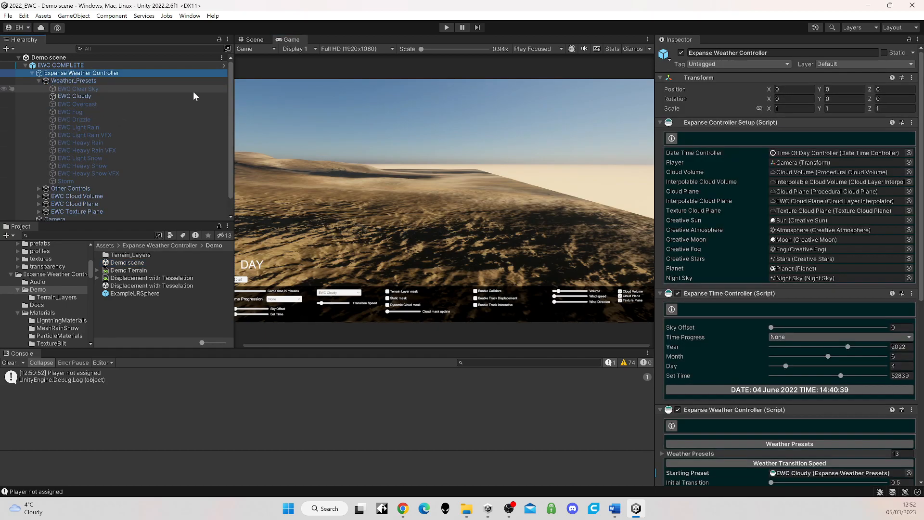
Step: Enable the Cloud Volume, Procedural Cloud and Texture Cloud layers in the Expanse Weather Controller script
scroll(784, 316, down, 10)
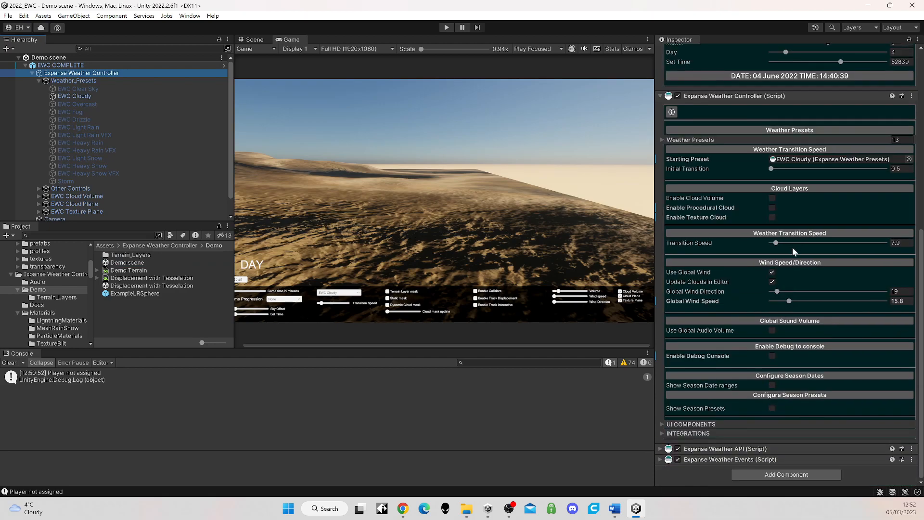
click(771, 197)
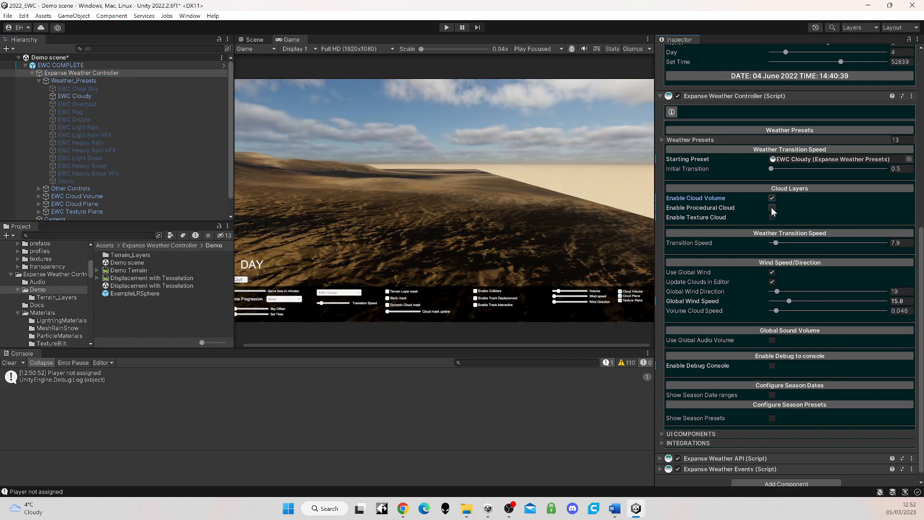
click(771, 207)
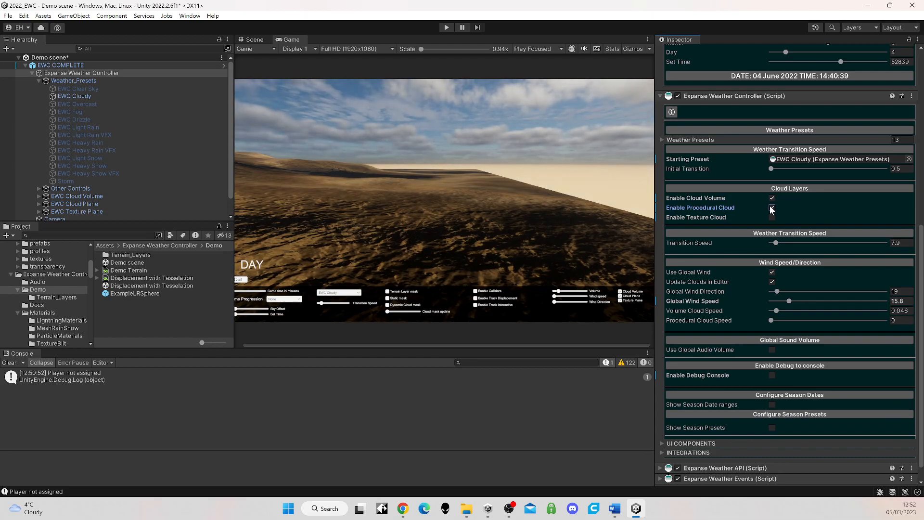
click(772, 217)
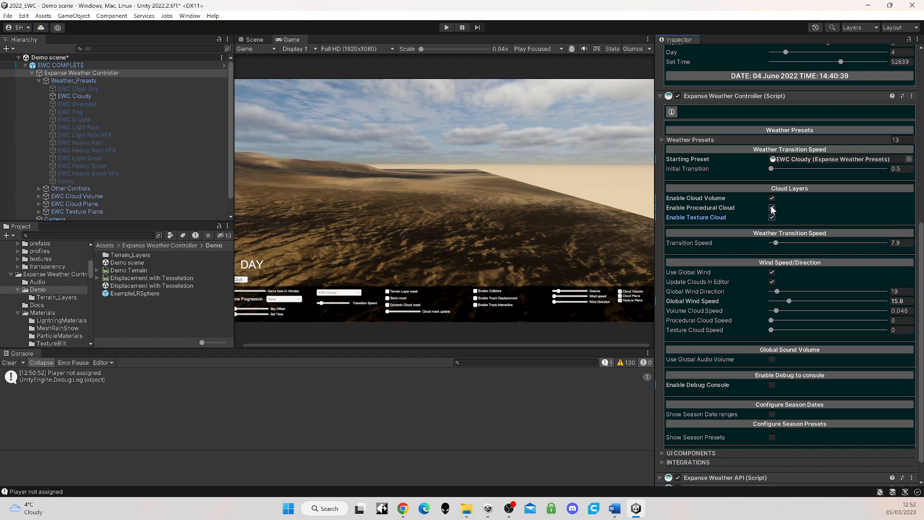
Step: Compare the texture and procedural cloud layers on their own, leaving only Enable Cloud Volume turned on
click(771, 207)
click(771, 198)
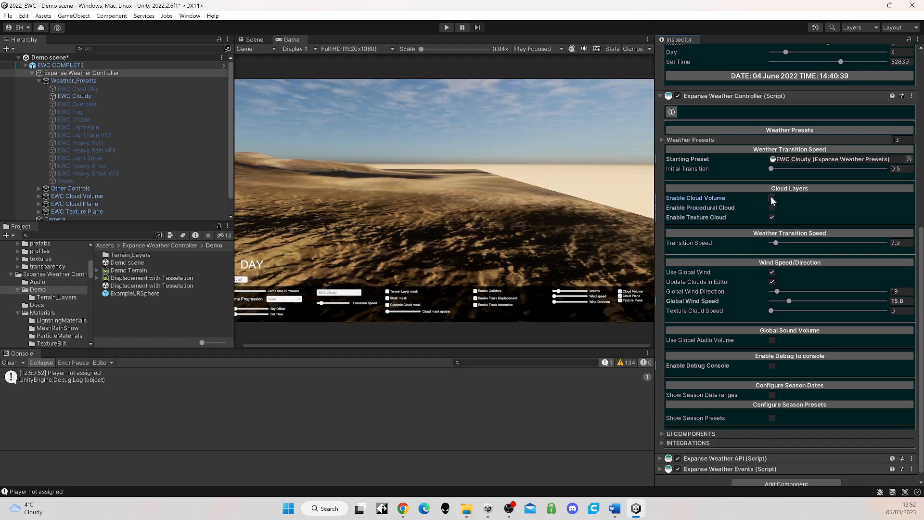
click(772, 216)
click(771, 207)
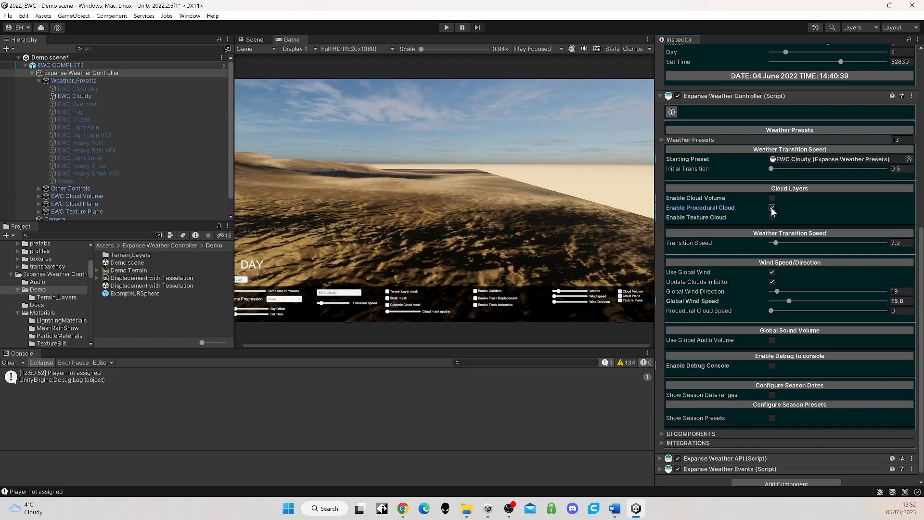
click(771, 207)
click(771, 198)
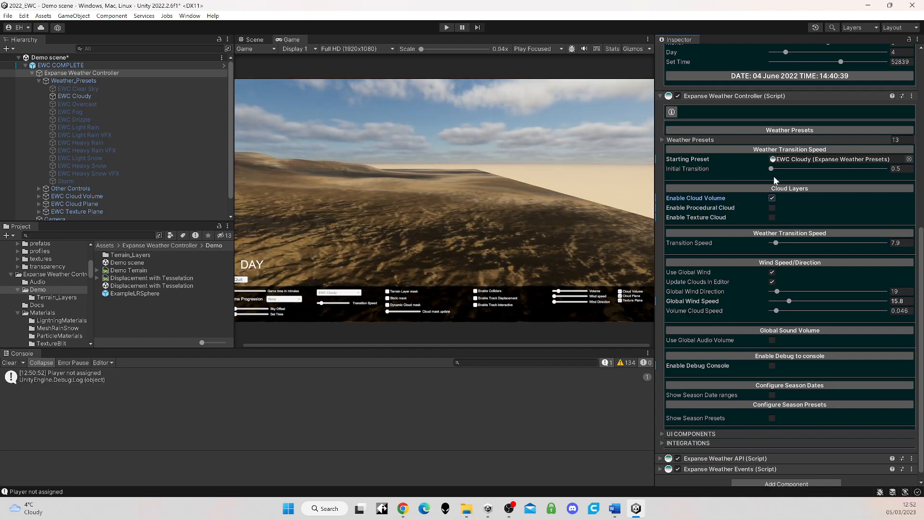
Step: Review the elements in the controller's Weather Presets list and collapse the list again
click(660, 139)
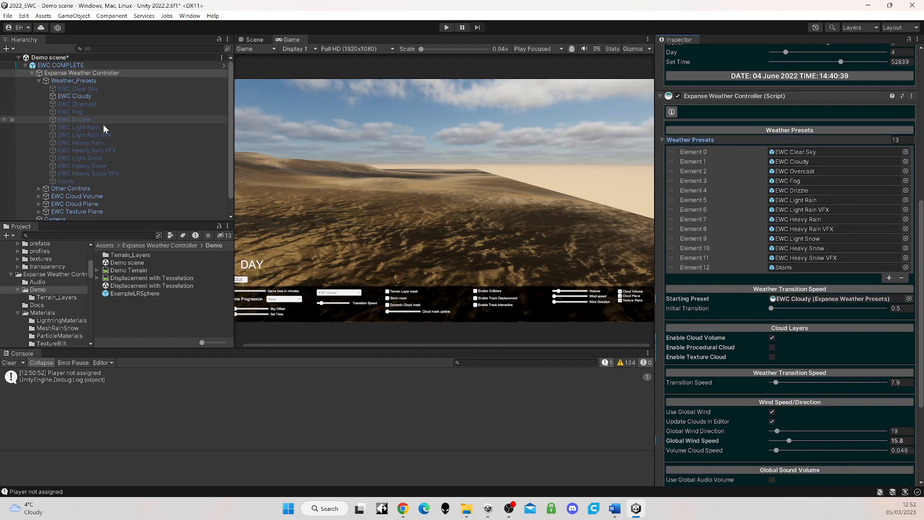
click(661, 139)
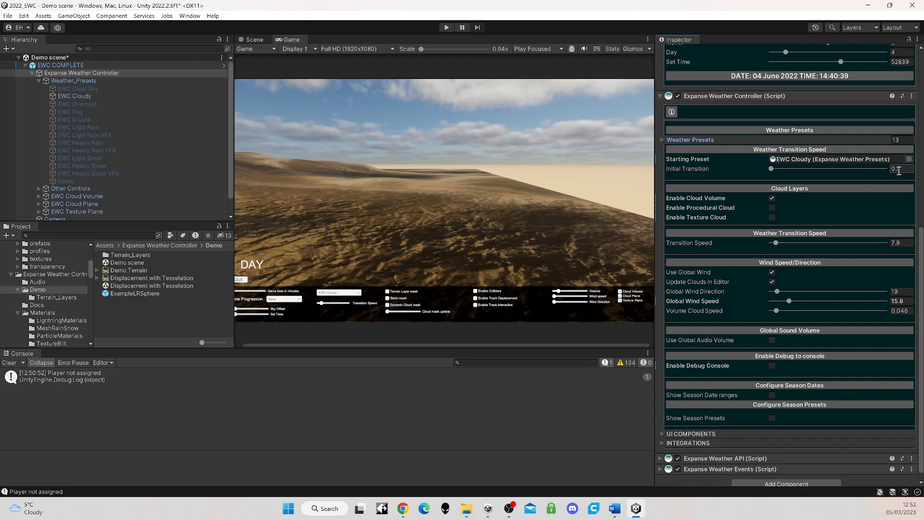
Step: Set Global Wind Speed to 68.5 and temporarily enable the Procedural Cloud and Texture Cloud layers to view their speed settings
scroll(801, 252, down, 1)
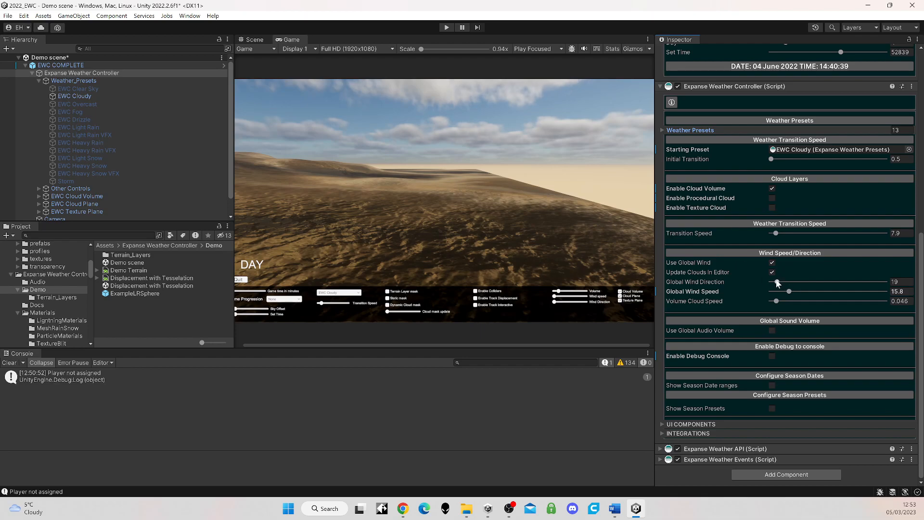
drag(787, 291, 850, 291)
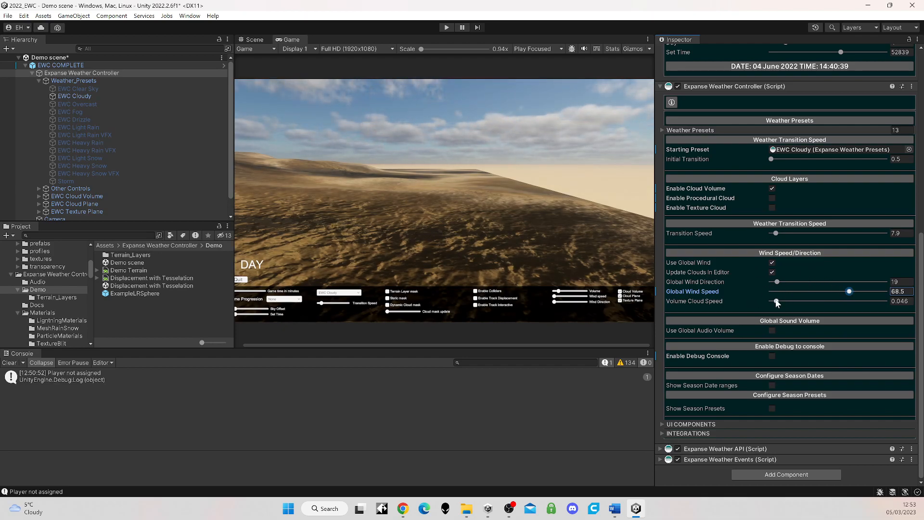
click(773, 198)
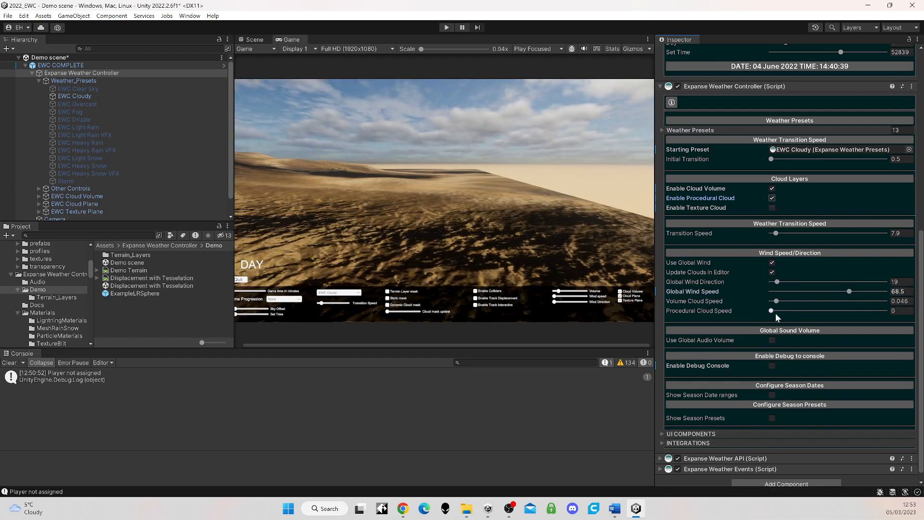
click(772, 198)
click(771, 207)
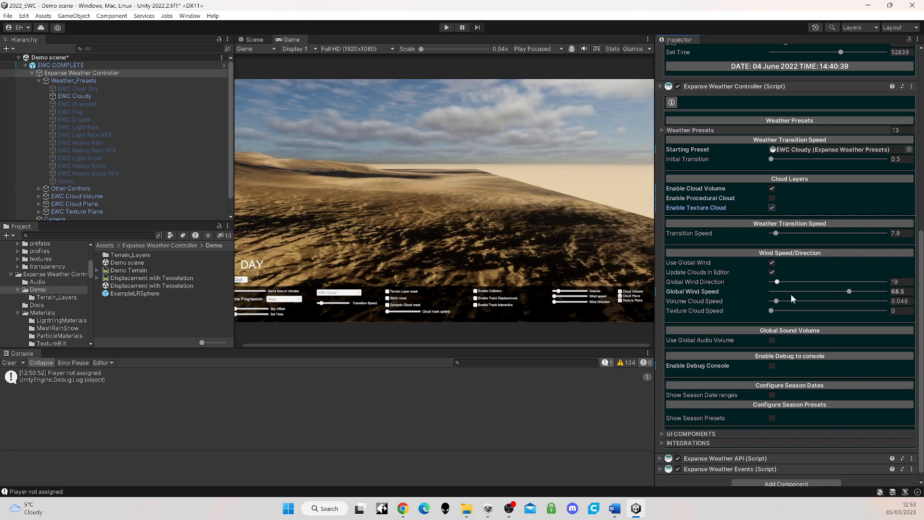
click(772, 207)
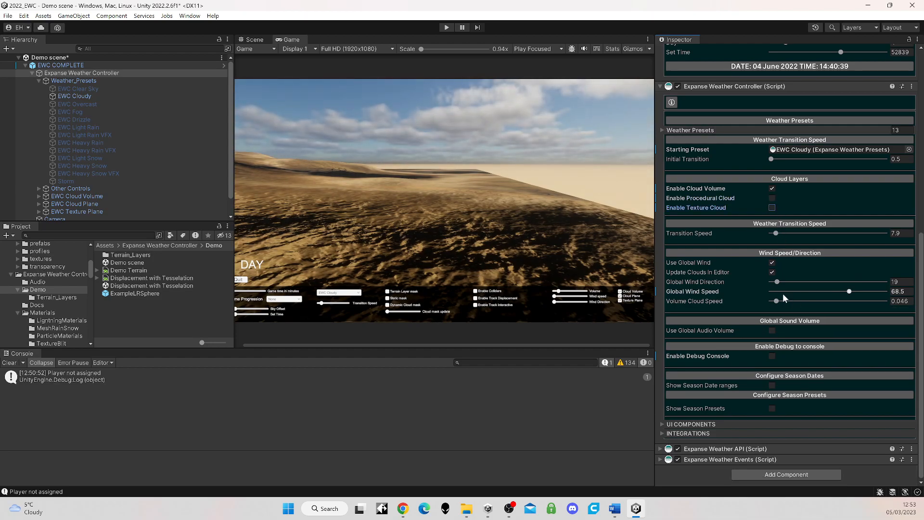
Step: Try a Volume Cloud Speed of 0.151, settle on 0.029, and set Global Wind Speed to 33.5
drag(776, 301, 789, 302)
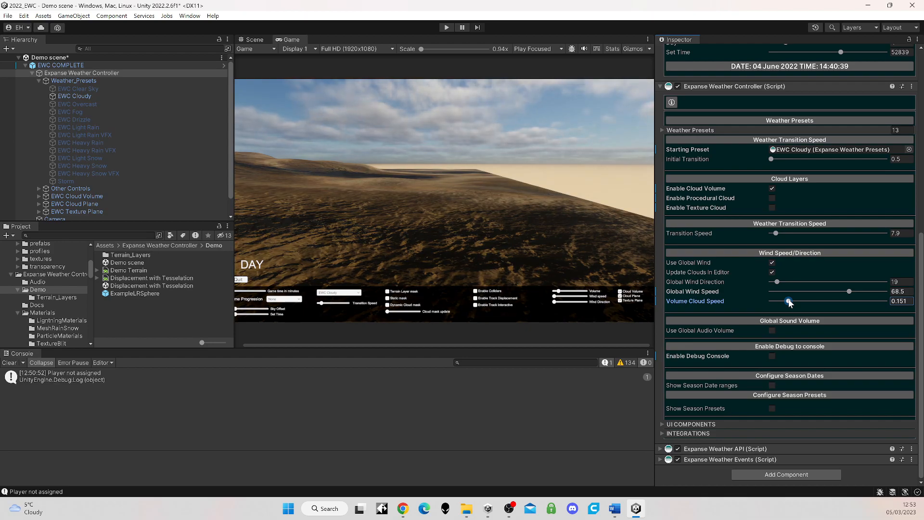
drag(789, 302, 775, 301)
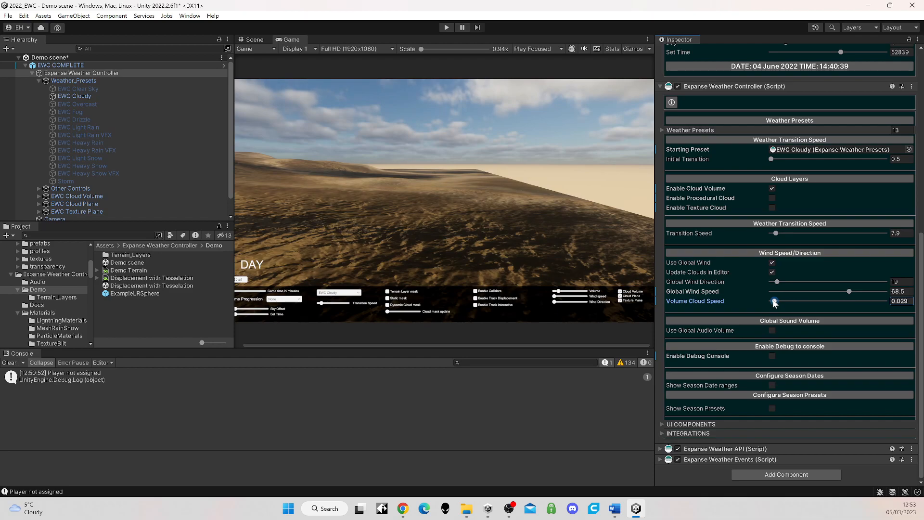
drag(849, 291, 813, 291)
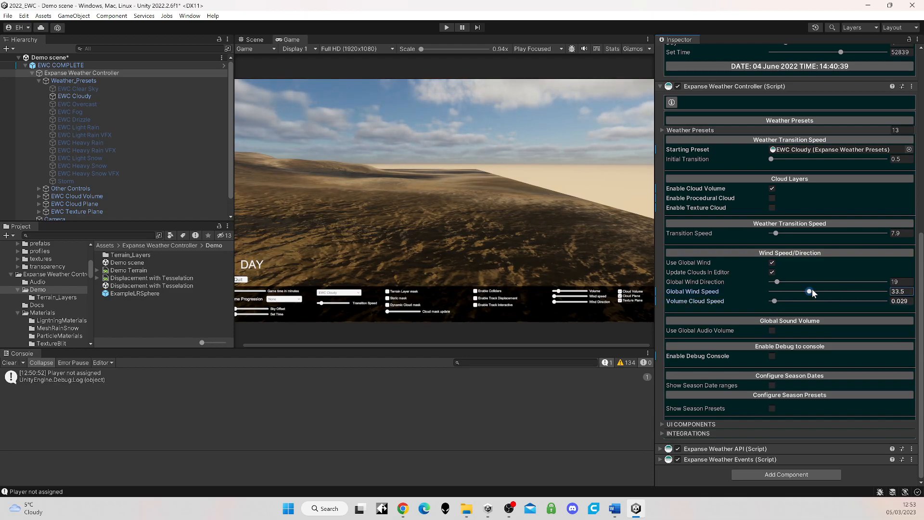
Step: Enable Use Global Audio Volume on the controller and inspect the EWC Cloudy preset's audio settings
click(771, 331)
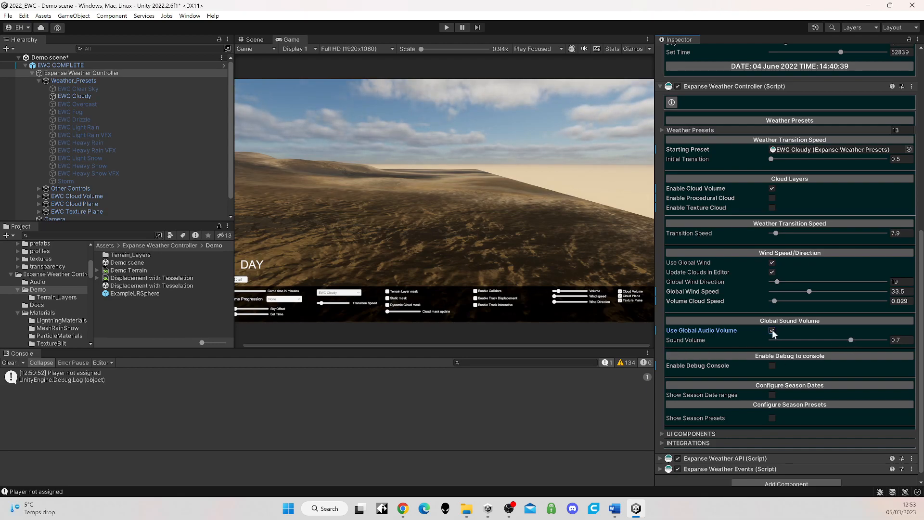
click(92, 96)
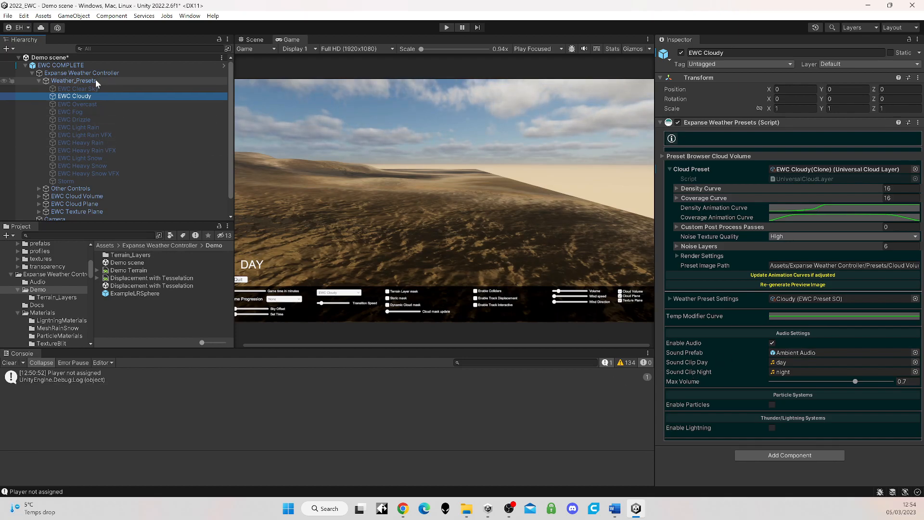
Step: Return to the Expanse Weather Controller's global settings and clear the console messages
click(79, 72)
scroll(777, 316, down, 3)
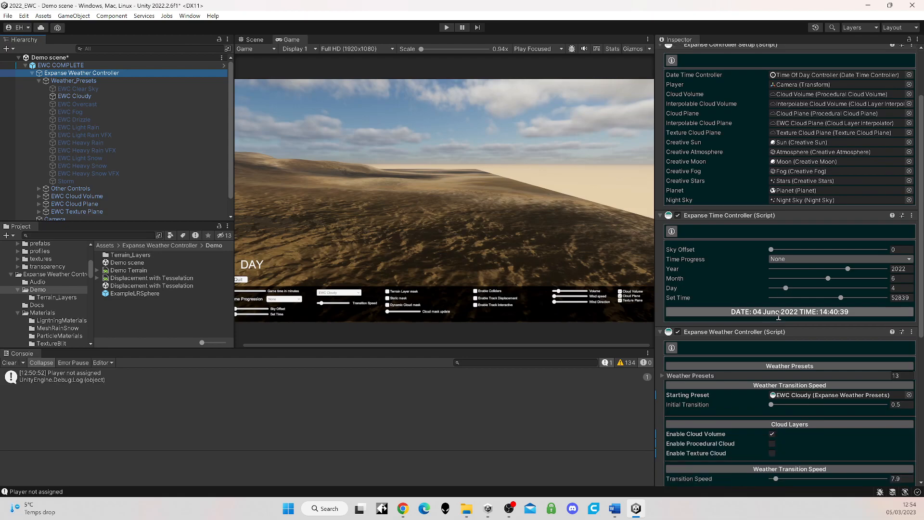
scroll(778, 317, down, 2)
scroll(780, 317, down, 6)
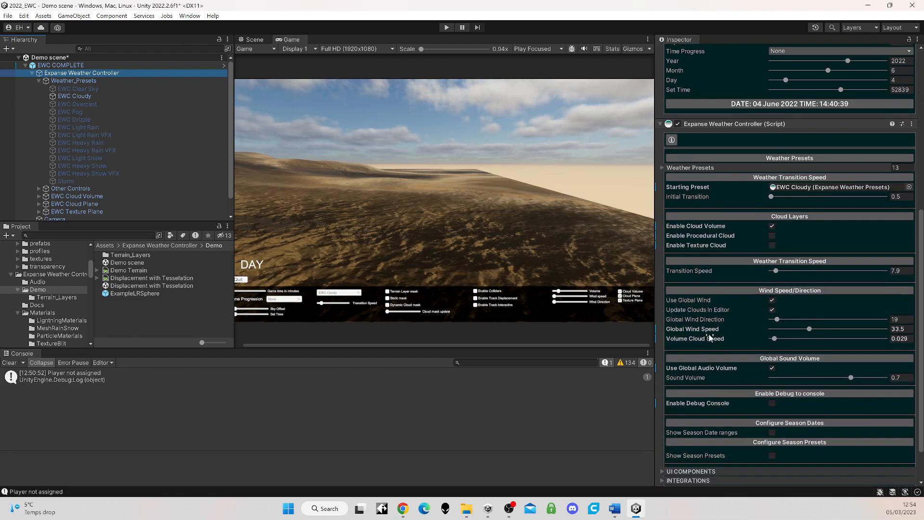
scroll(707, 376, down, 2)
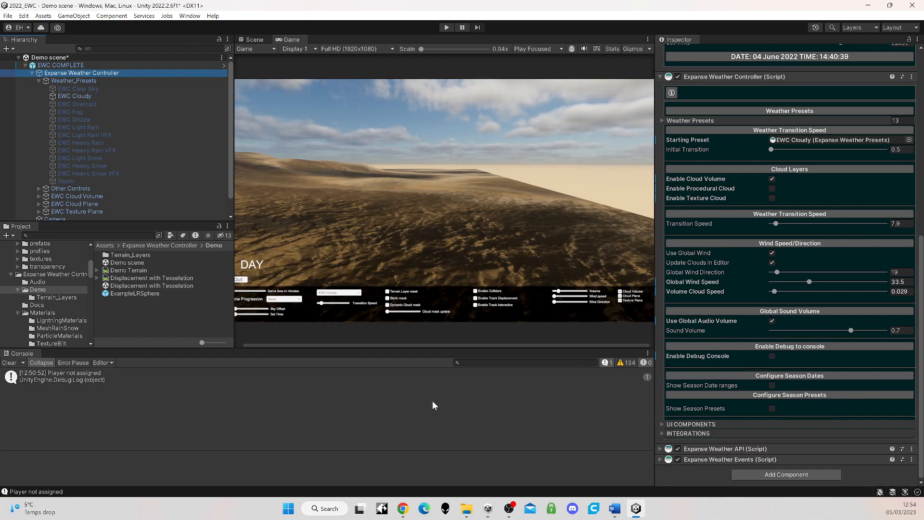
click(9, 362)
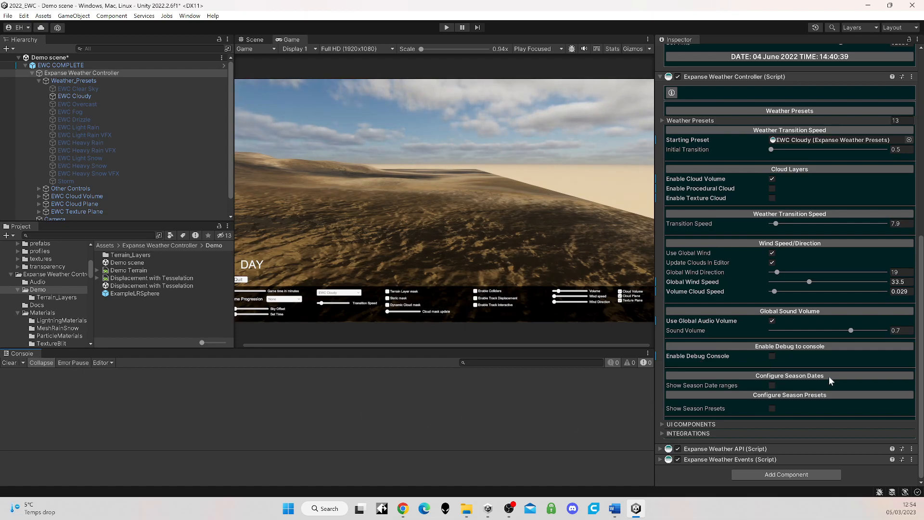
Step: Show the season date ranges, review the start days, months and temperature curves, and hide them again
click(772, 385)
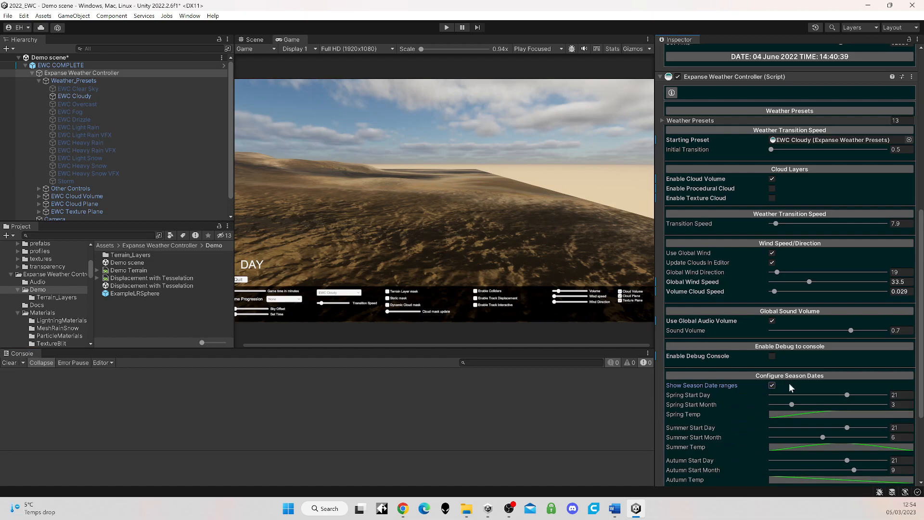
scroll(720, 400, down, 3)
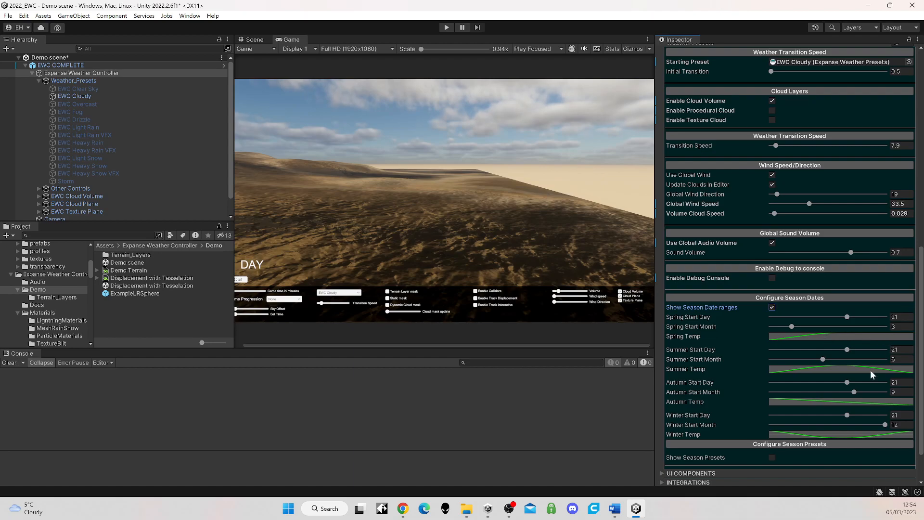
click(772, 307)
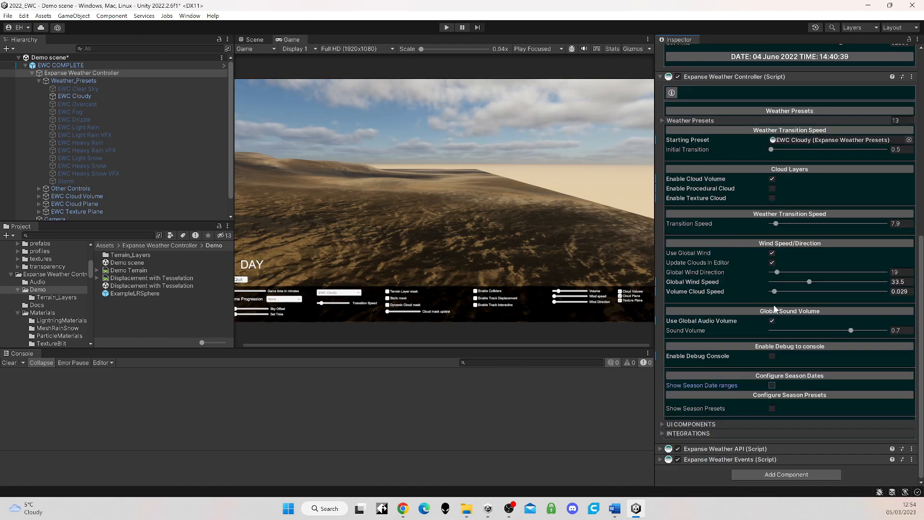
Step: Show the season presets, enable Use Dynamic Weather Spring and review the Spring Presets list
click(772, 408)
scroll(828, 406, down, 3)
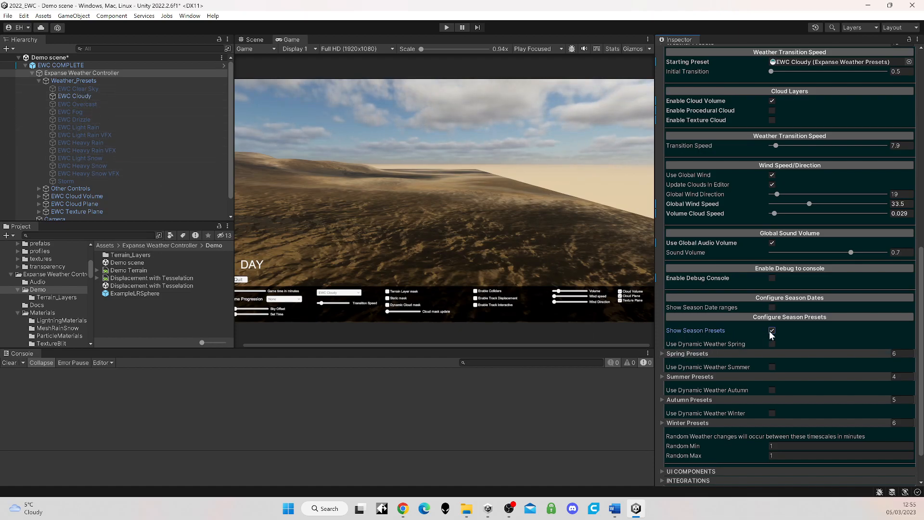
click(771, 344)
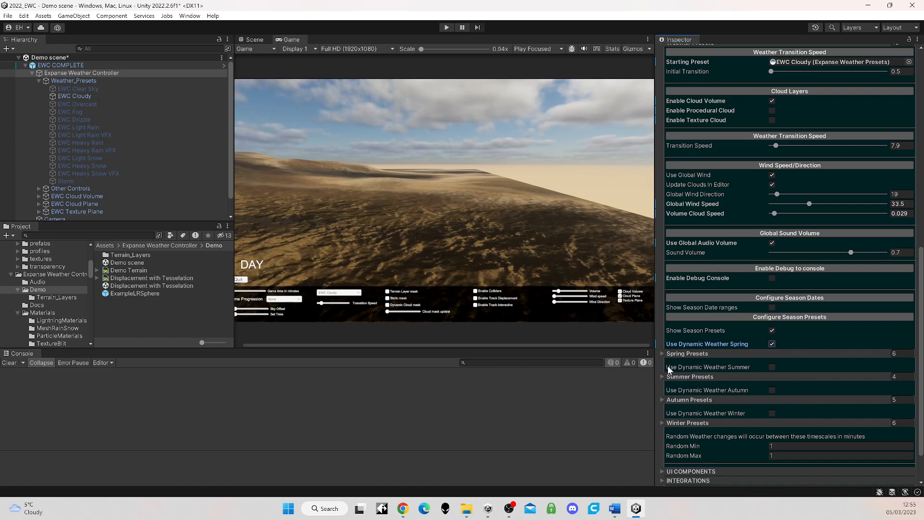
click(662, 353)
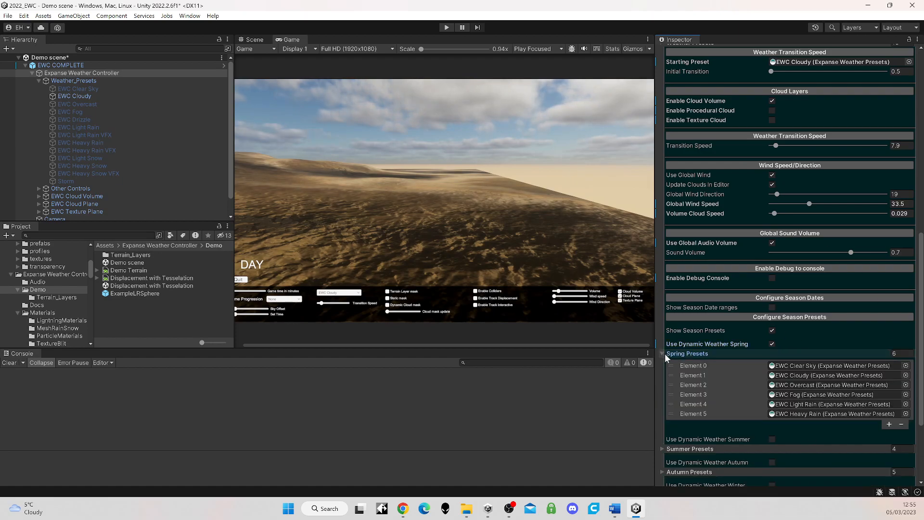
click(662, 353)
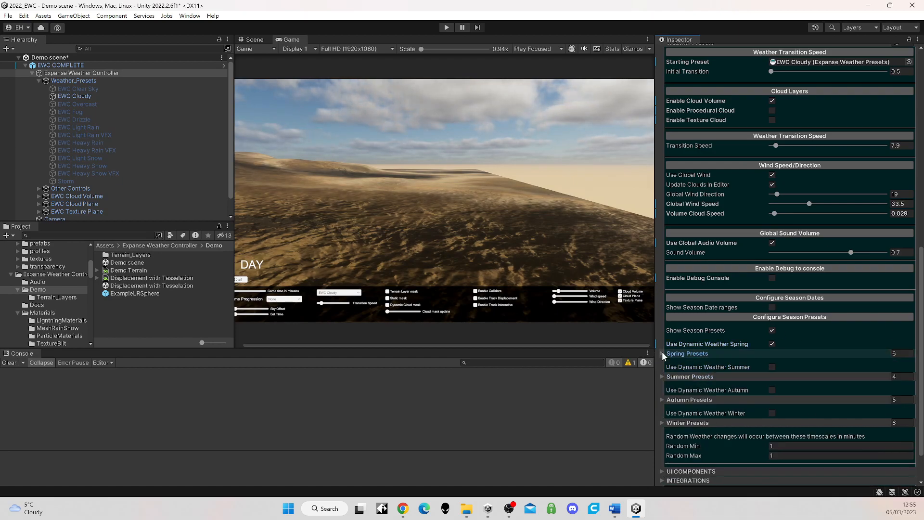
Step: Examine the Random Min and Random Max timescale fields for random weather changes
scroll(750, 424, down, 3)
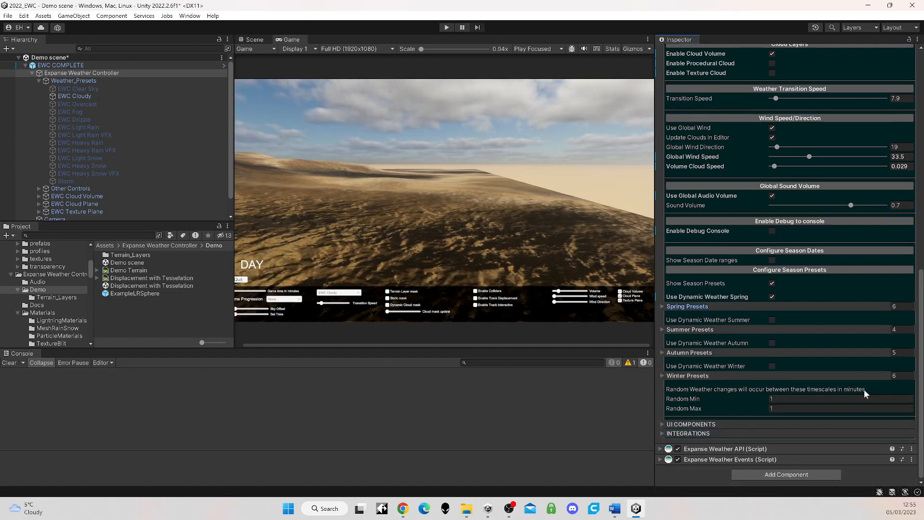
click(773, 398)
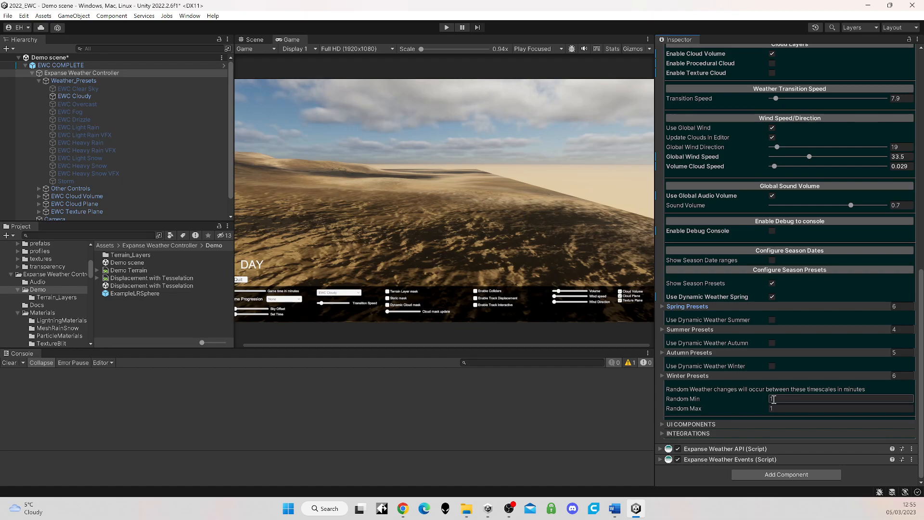
click(778, 408)
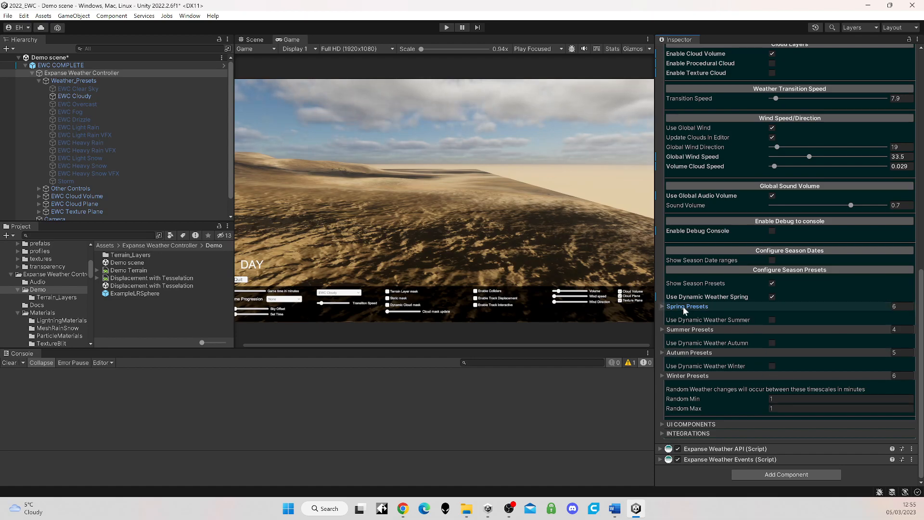
Step: Review the weather presets assigned in the Spring Presets list and collapse the list again
click(666, 308)
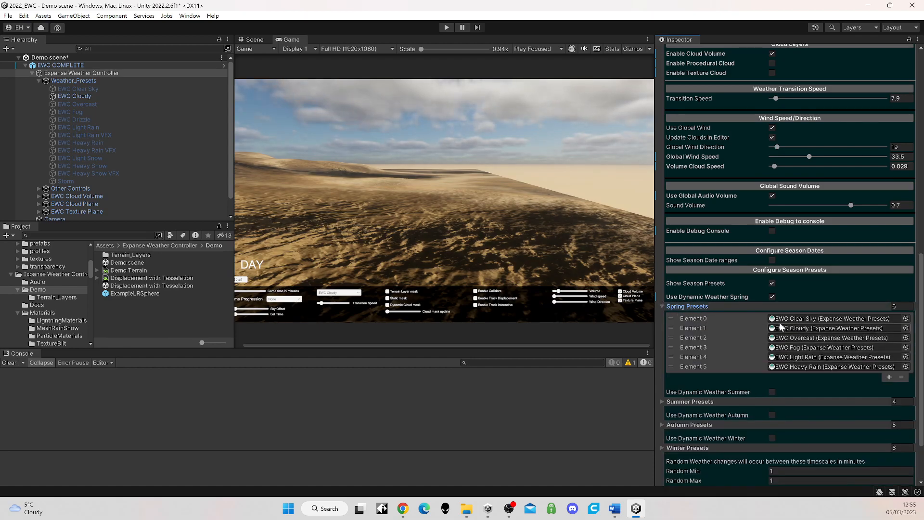
click(663, 307)
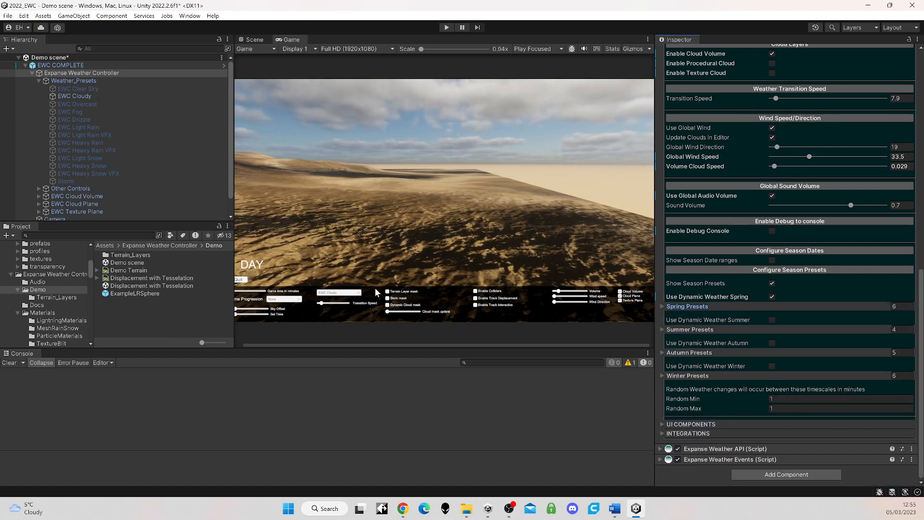
Step: Expand ---EXAMPLES---, EWC UI Example and its Panel in the scene hierarchy and select Dropdown_Weatherchange
scroll(151, 156, down, 2)
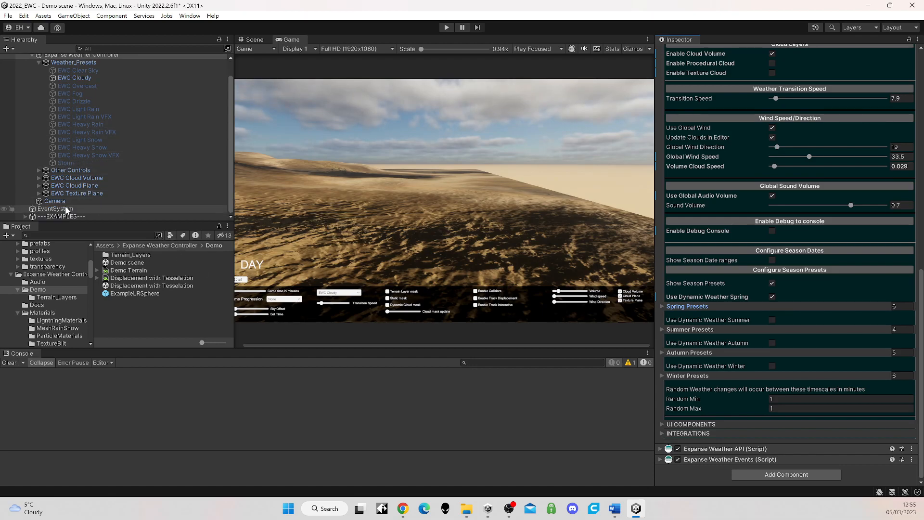
click(26, 216)
scroll(99, 184, down, 5)
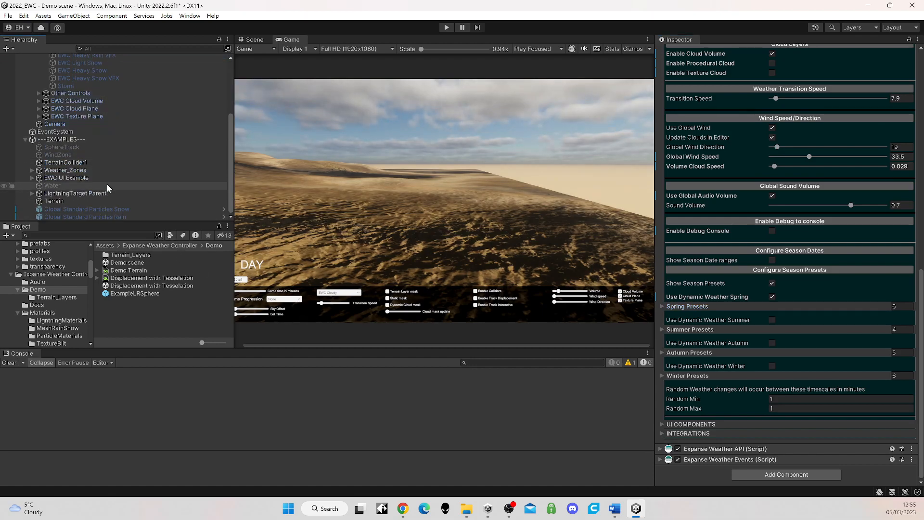
click(30, 177)
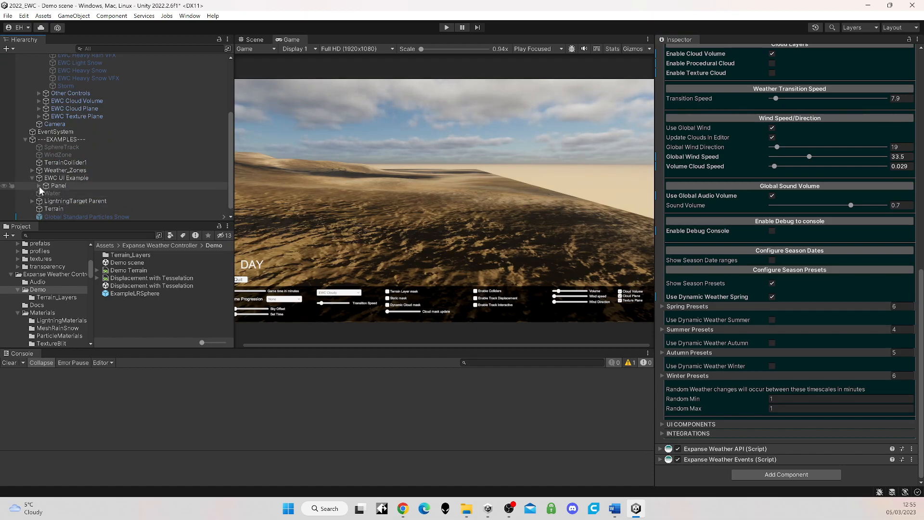
scroll(85, 183, down, 5)
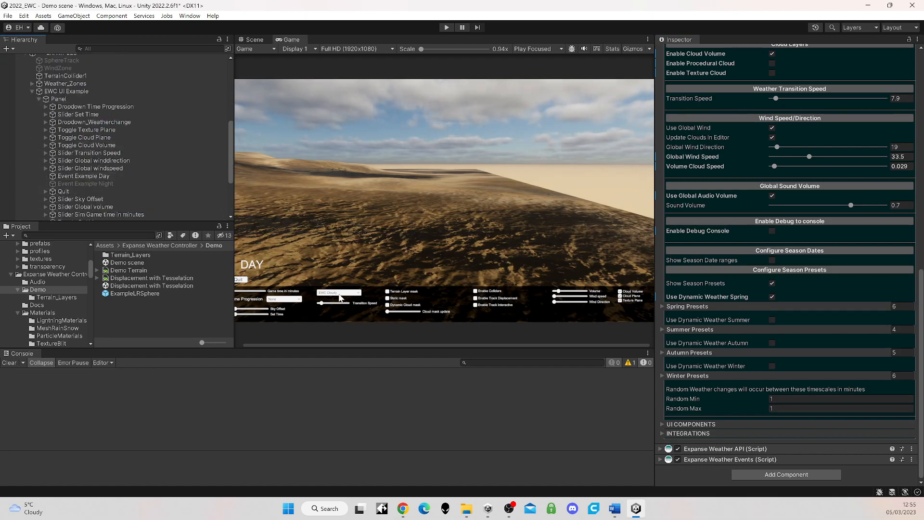
click(92, 122)
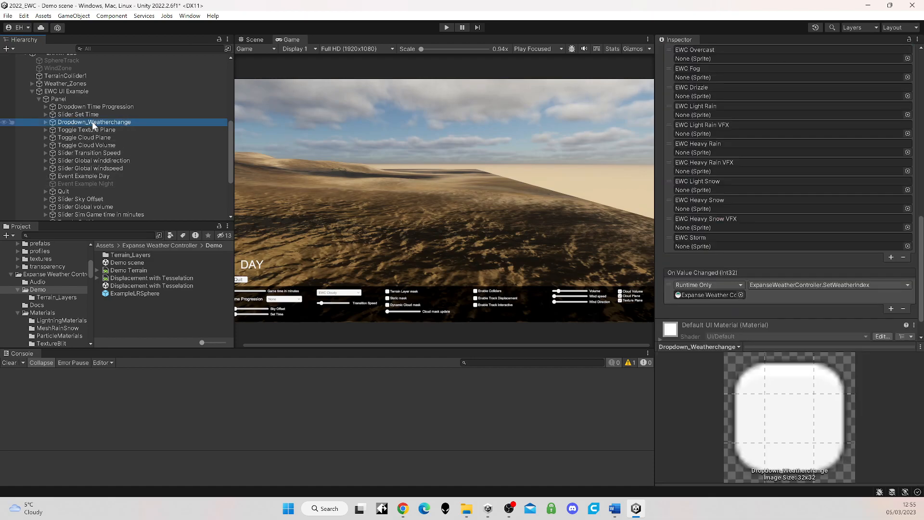
Step: Locate the dropdown's On Value Changed target object and assign the dynamic SetWeatherIndex function of ExpanseWeatherController to the event
scroll(788, 202, down, 2)
click(702, 266)
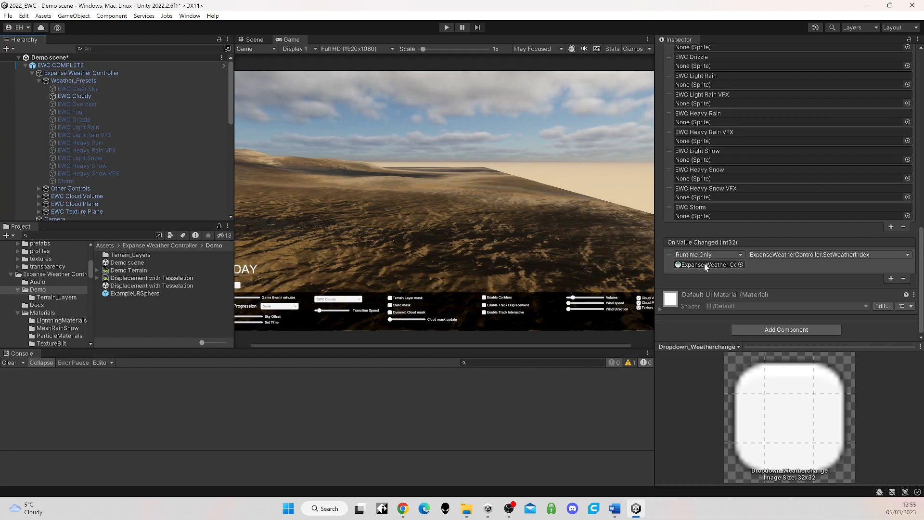
click(784, 254)
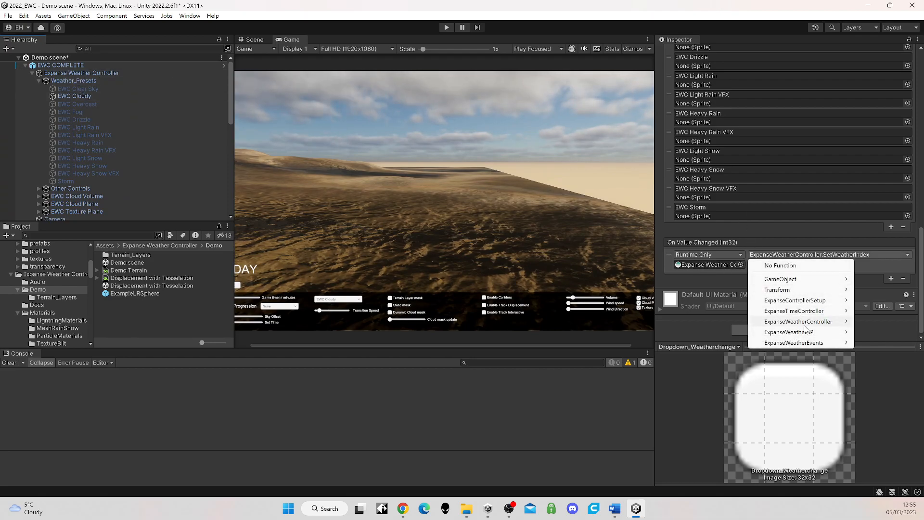
mouse_move(805, 328)
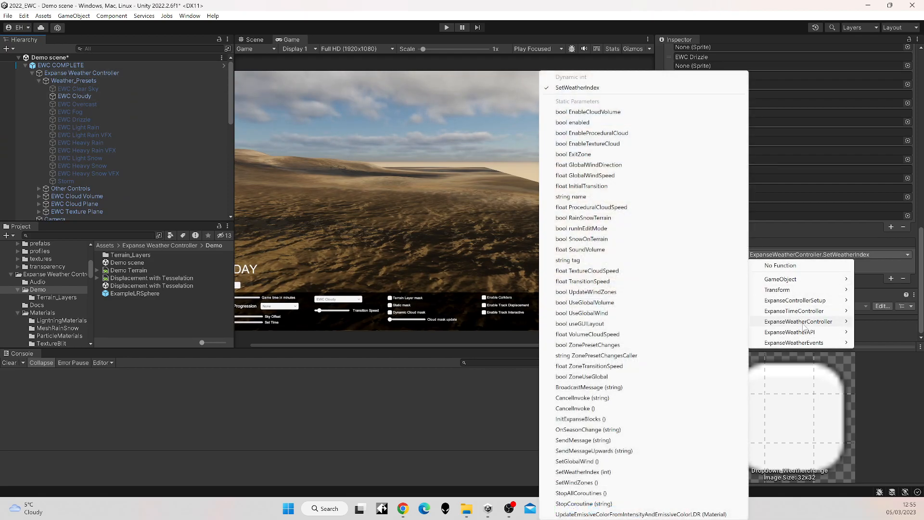
click(579, 88)
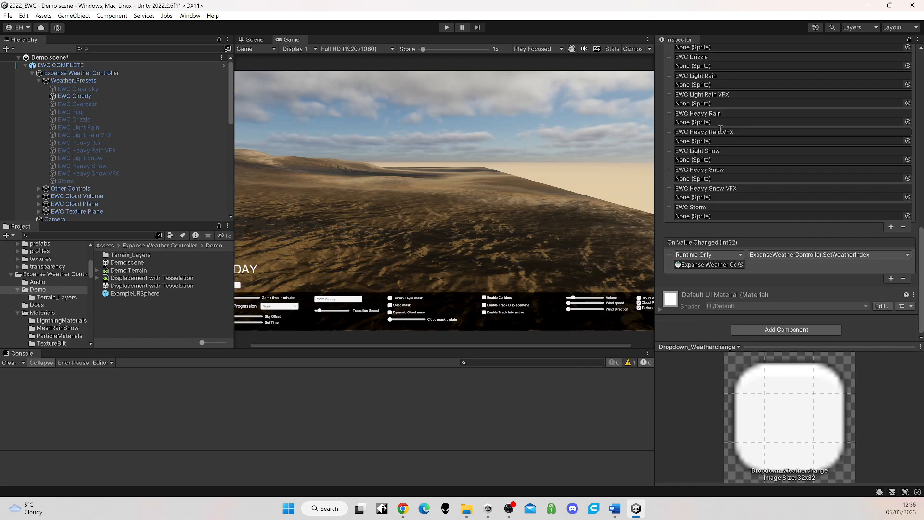
Step: Examine the Weather Select Drop Down reference in the UI Components section of the Expanse Weather Controller
click(73, 66)
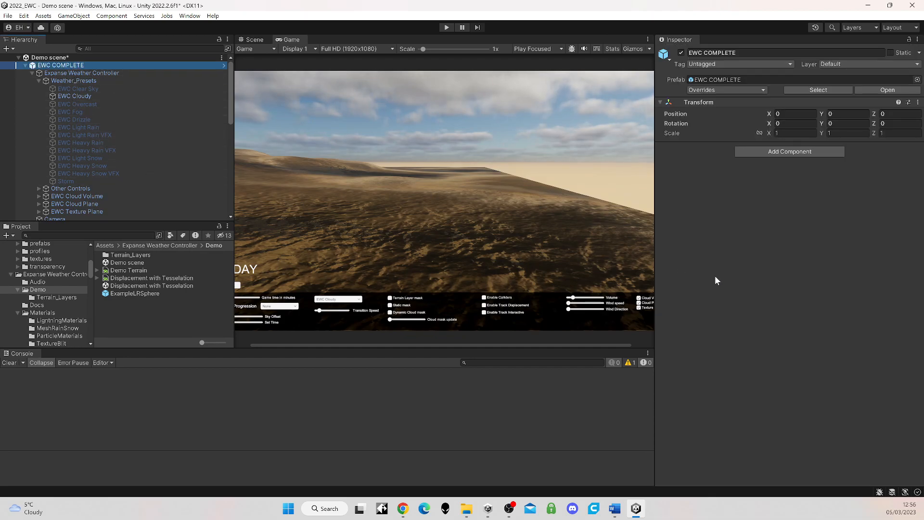
click(71, 73)
scroll(712, 359, down, 7)
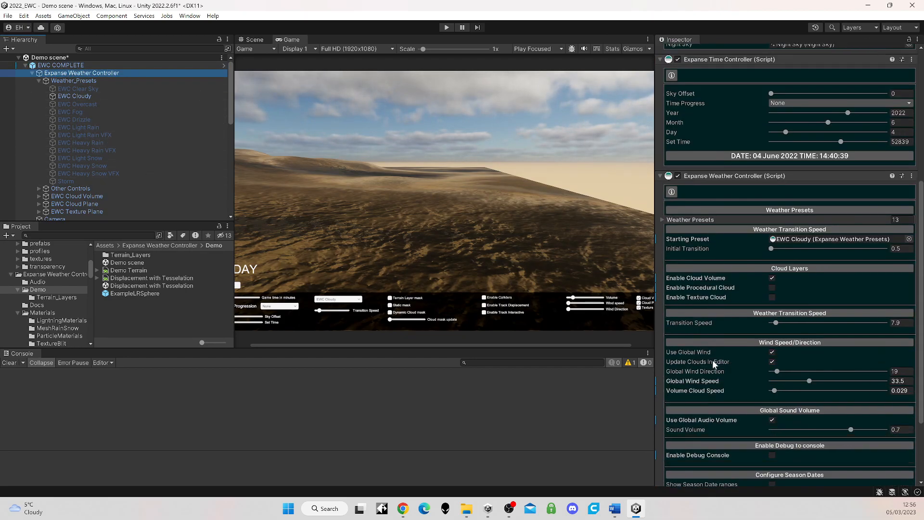
click(664, 424)
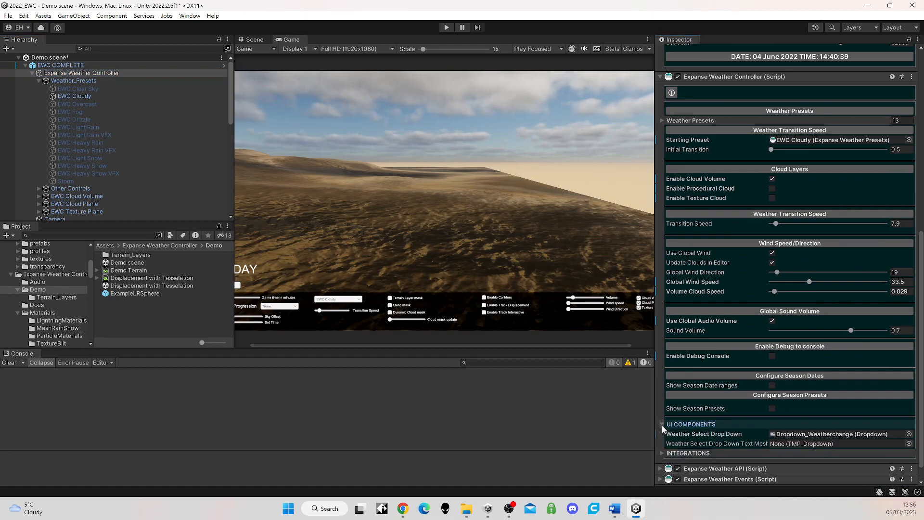
scroll(735, 429, down, 1)
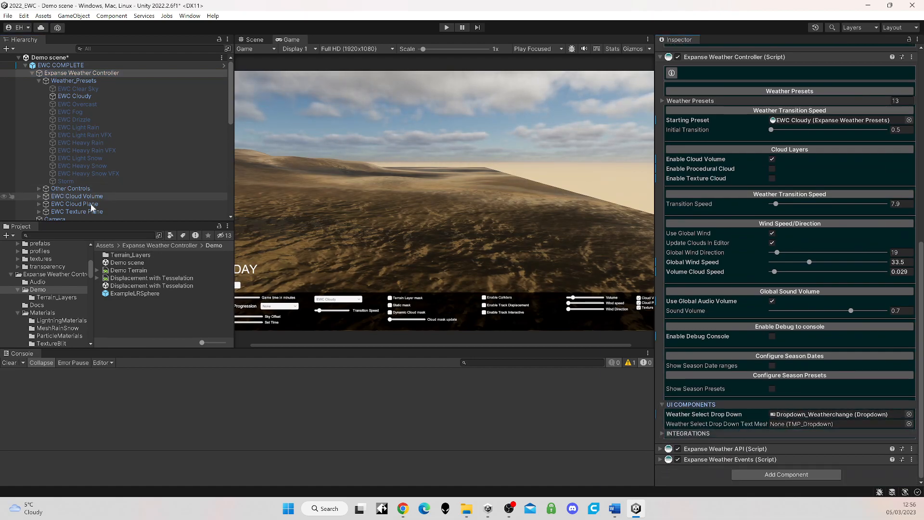
scroll(96, 202, down, 6)
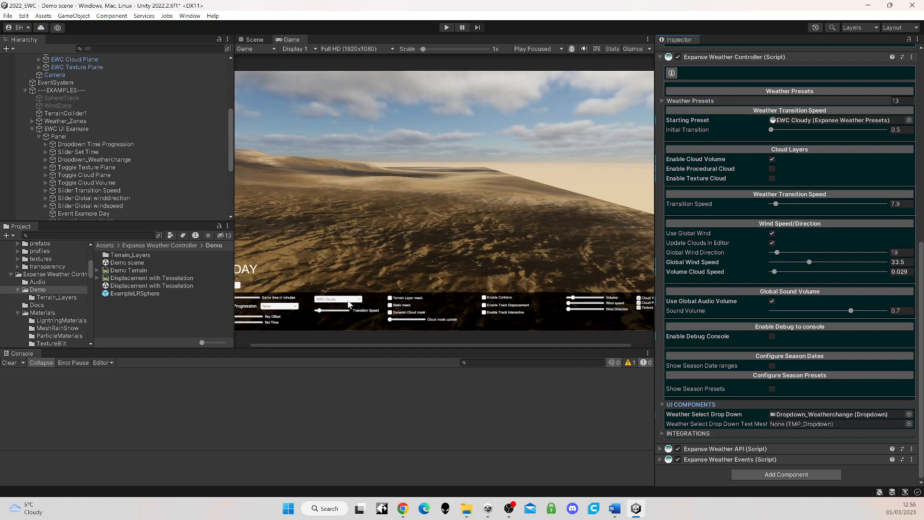
Step: Run the demo scene, switch the weather to EWC Clear Sky with the in-game dropdown and stop the scene
click(446, 27)
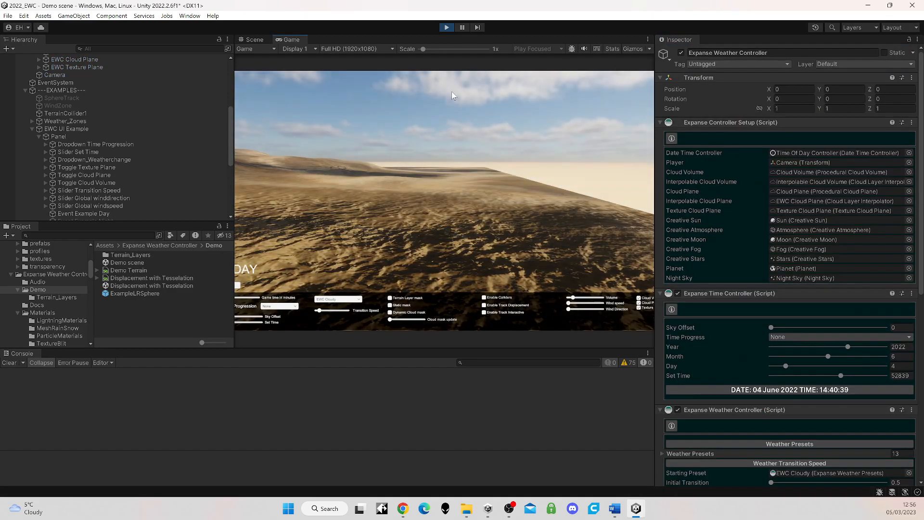
click(358, 300)
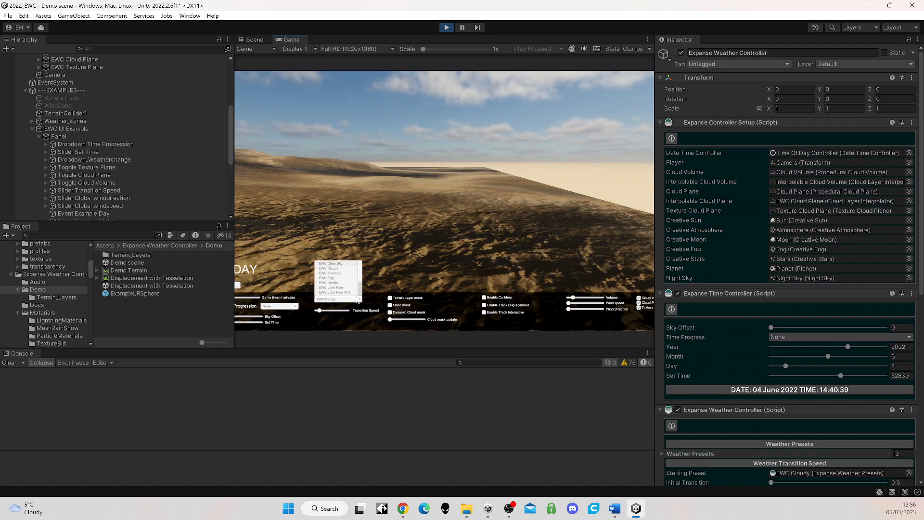
click(337, 263)
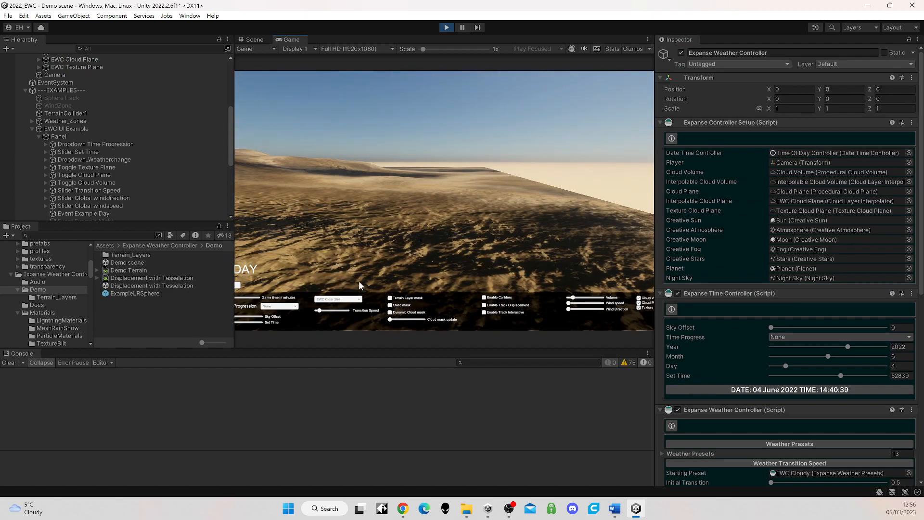
click(446, 28)
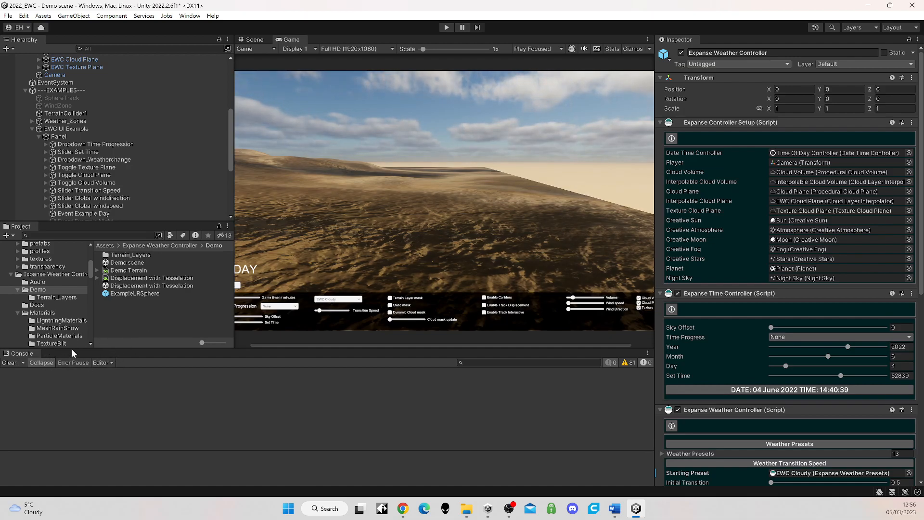
Step: Open the Public Variables document from the Expanse Weather Controller's Docs folder
click(133, 246)
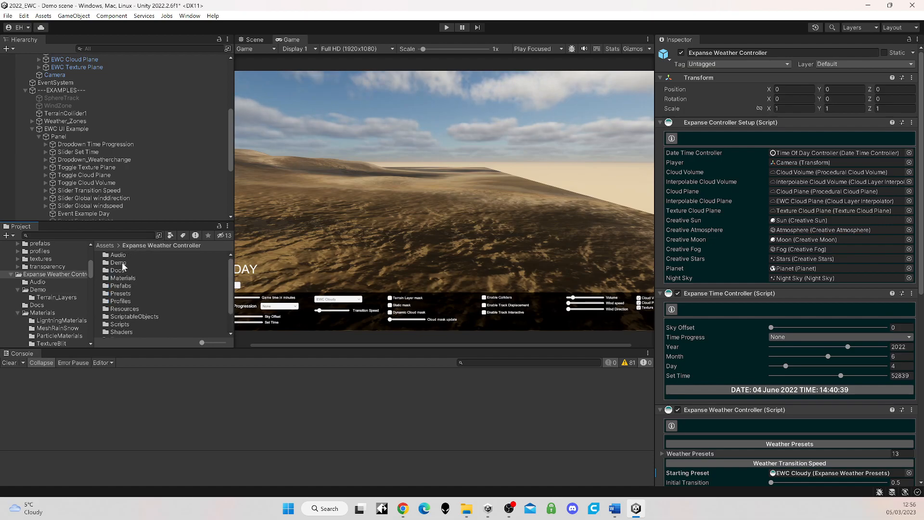
double_click(121, 272)
double_click(126, 262)
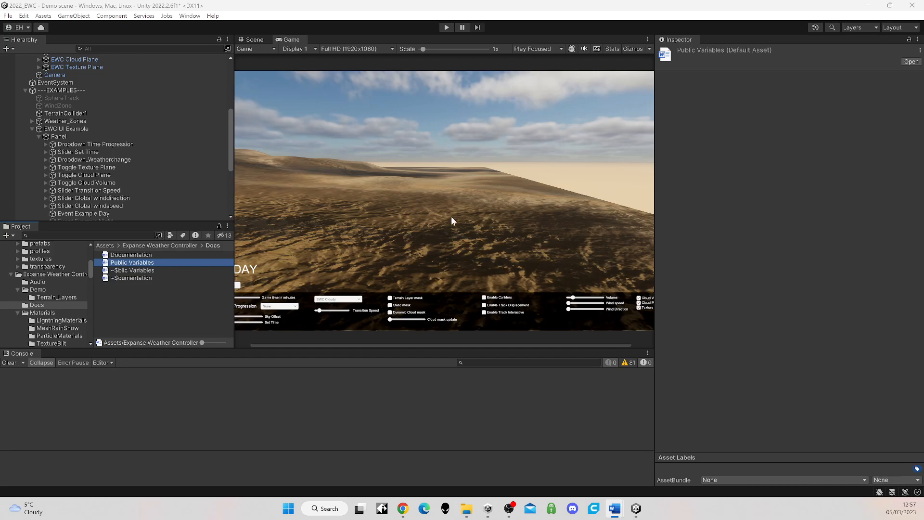
Step: Select the Expanse Weather Controller and expand its Integrations section to review the supported integrations and rain/snow option
scroll(93, 137, up, 5)
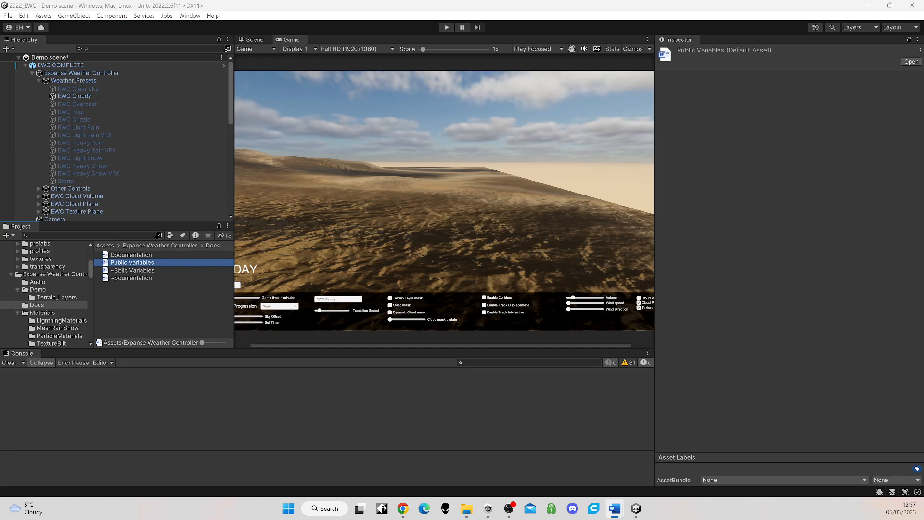
click(82, 74)
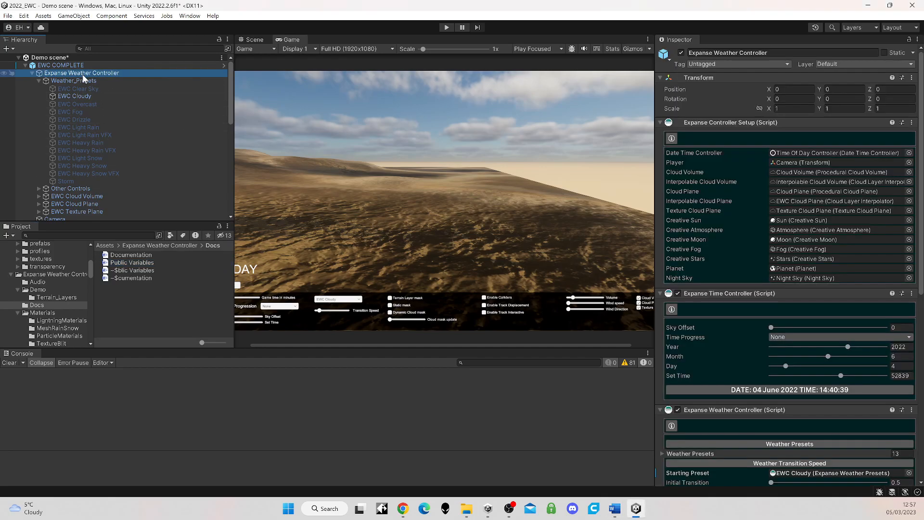
scroll(775, 320, down, 10)
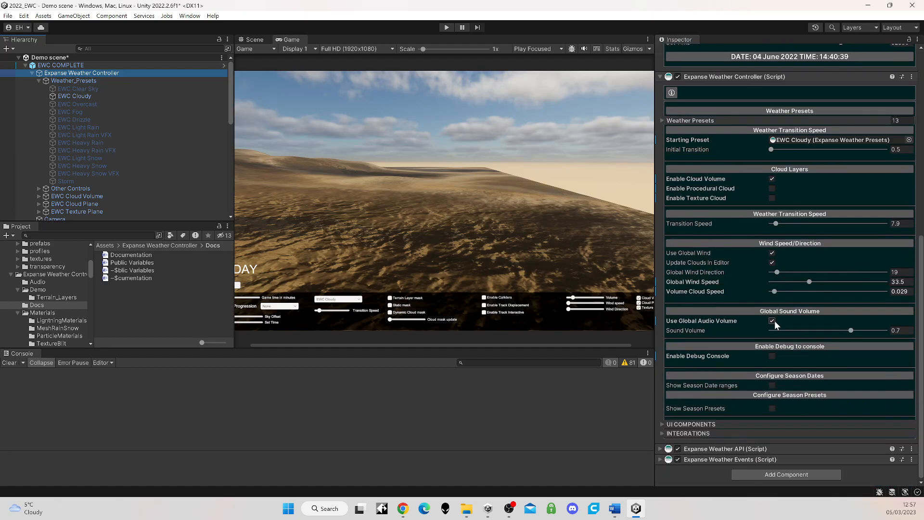
click(661, 433)
click(660, 435)
scroll(696, 433, down, 2)
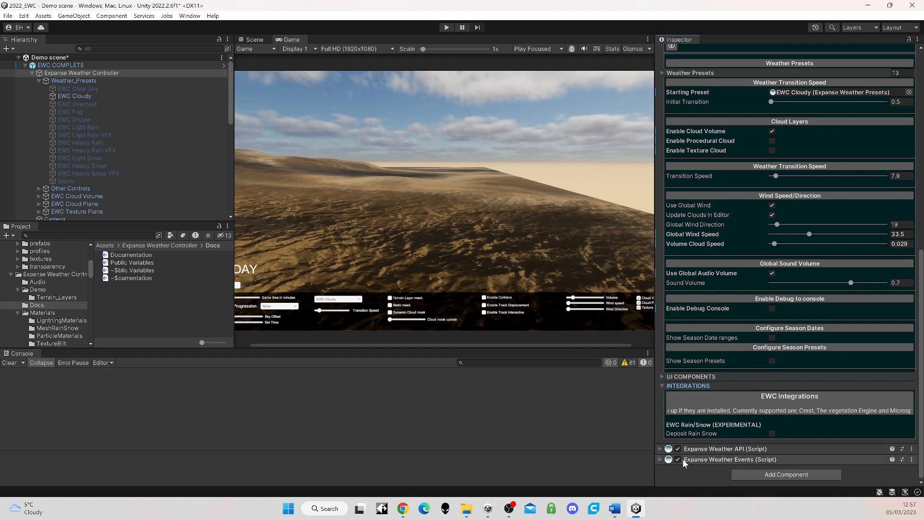
Step: Review the Expanse Weather API component's OWM settings, weather codes and help information, and collapse the component
click(661, 448)
scroll(758, 383, down, 12)
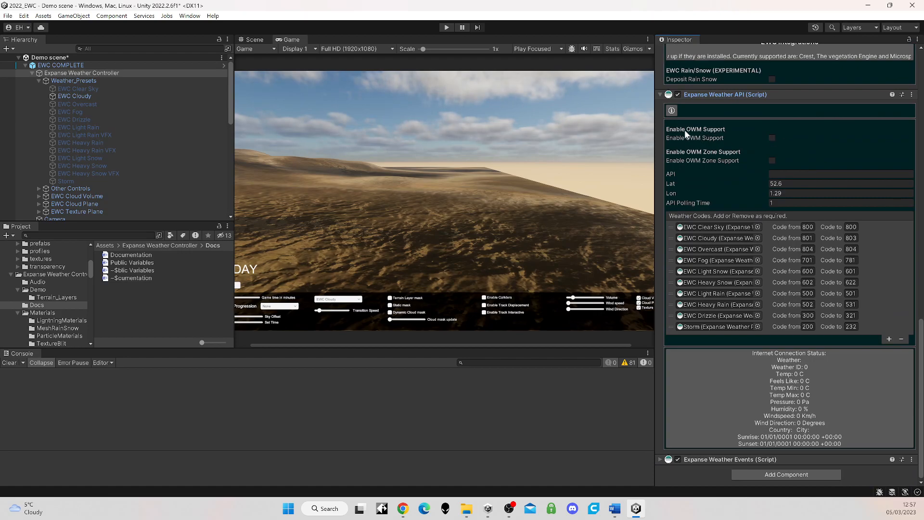
click(671, 111)
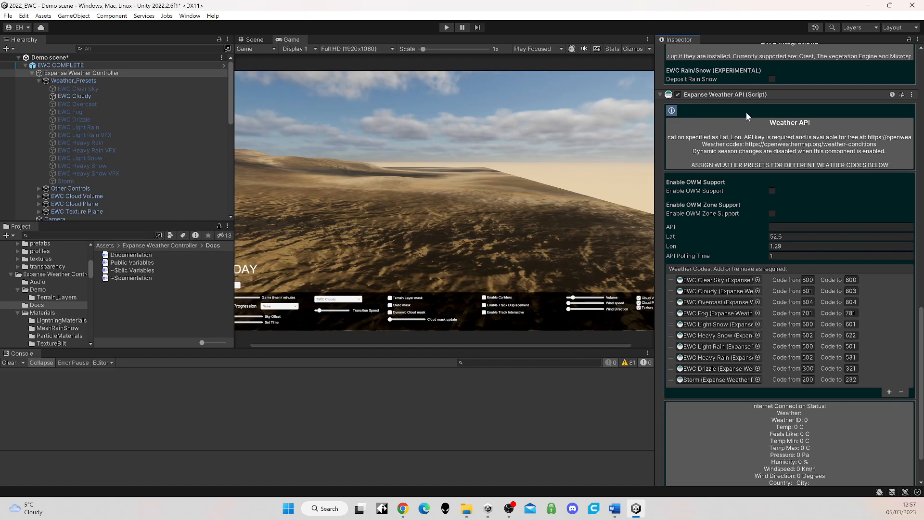
click(659, 94)
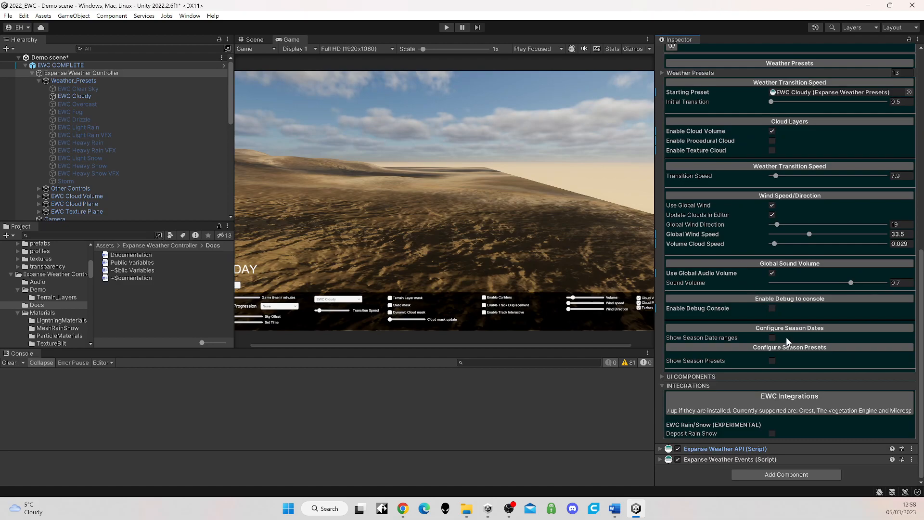
Step: Review the action lists of the Expanse Weather Events component and clear the console messages
click(660, 459)
scroll(747, 336, down, 5)
scroll(753, 343, down, 8)
scroll(753, 342, up, 4)
scroll(764, 342, down, 6)
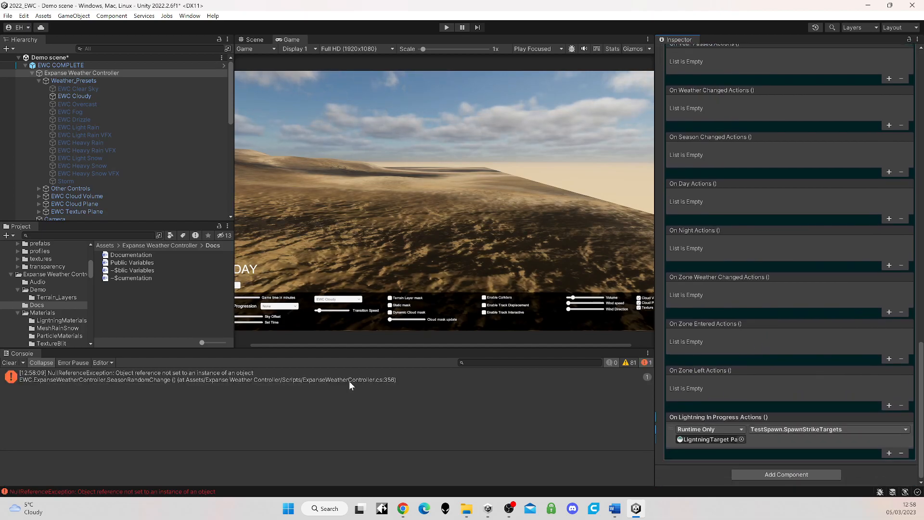
click(9, 362)
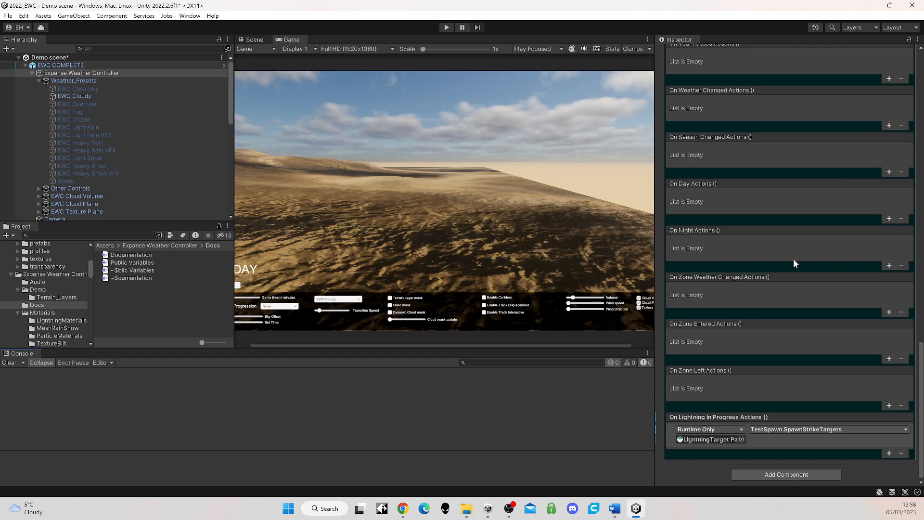
scroll(793, 260, up, 3)
scroll(795, 262, down, 3)
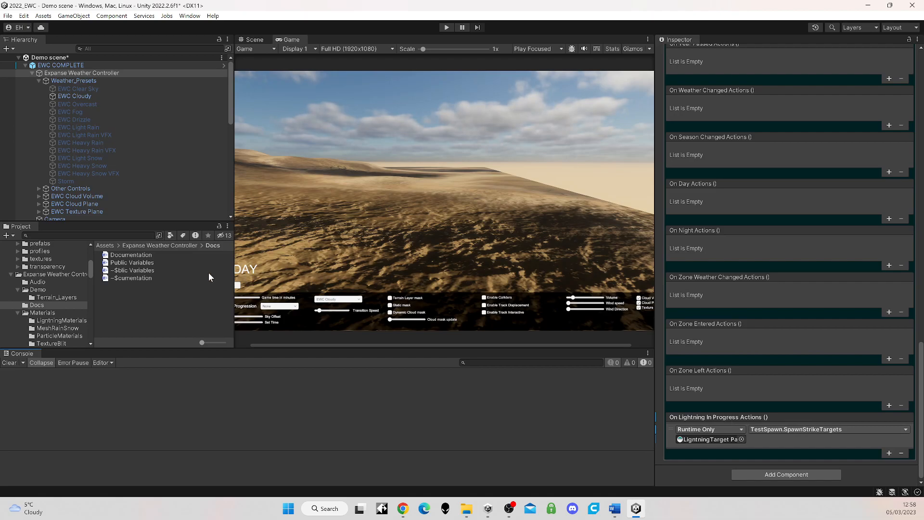
Step: Select the Storm preset, run the scene with the weather changed to Storm to preview the lightning targets, and stop play mode
click(70, 181)
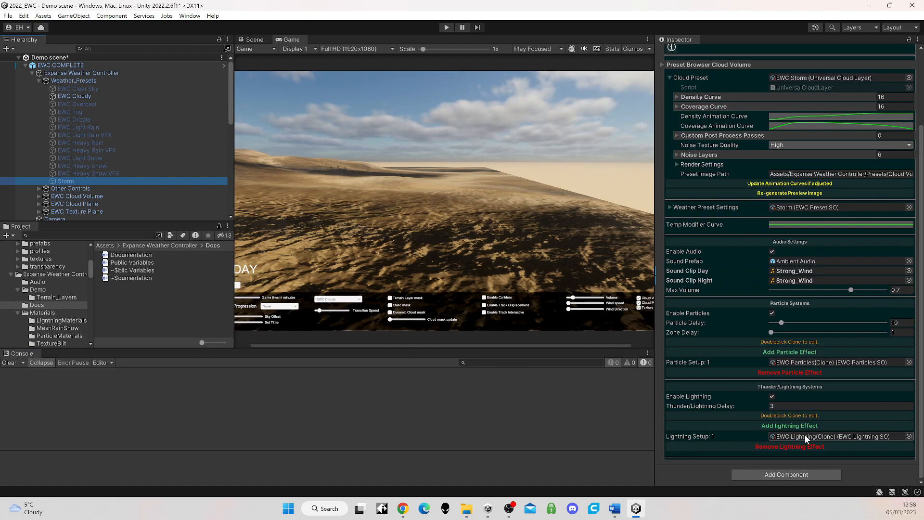
click(447, 27)
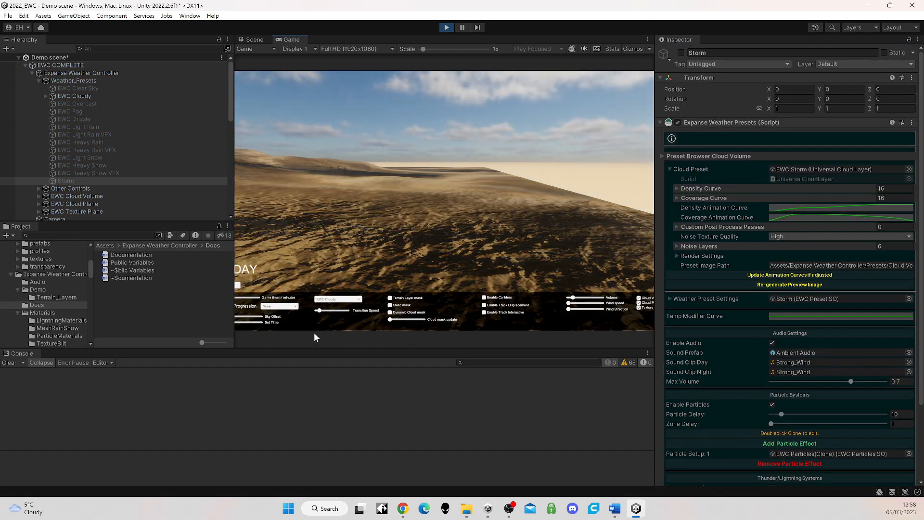
click(342, 299)
scroll(359, 266, down, 3)
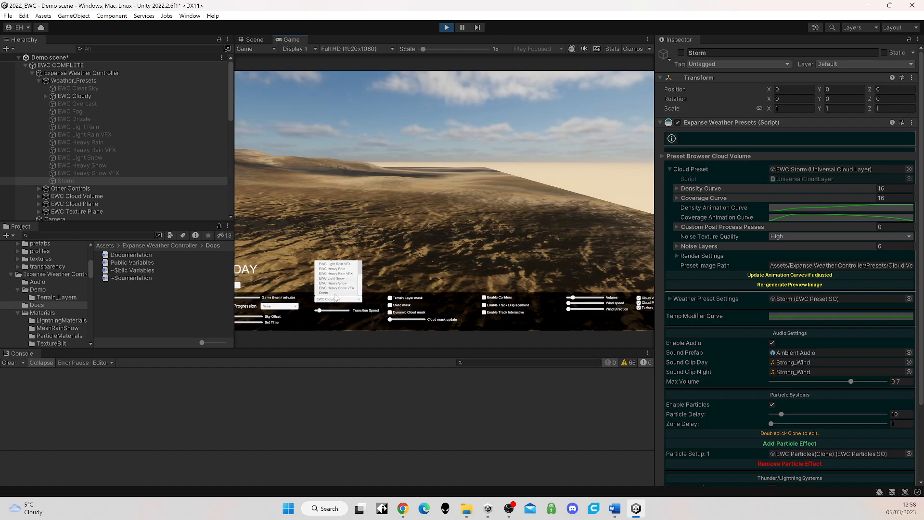
click(334, 292)
right_drag(349, 301, 448, 201)
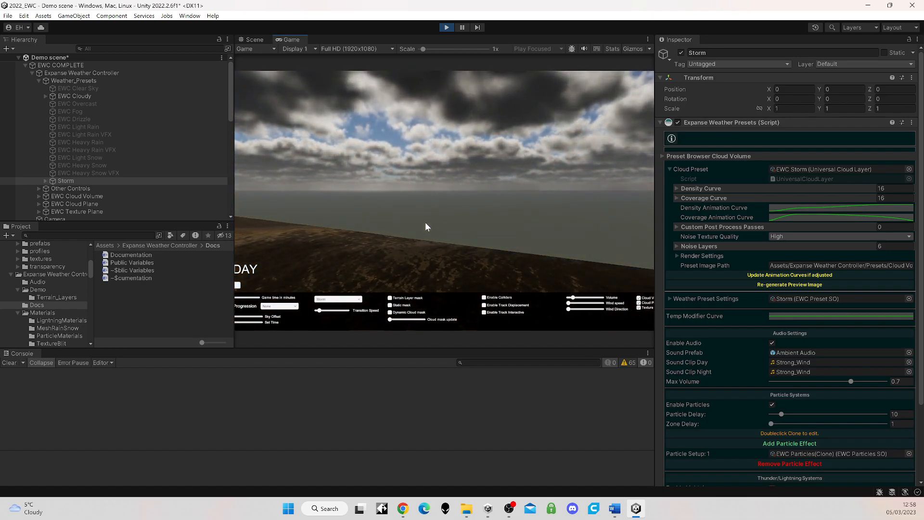
right_drag(421, 221, 449, 200)
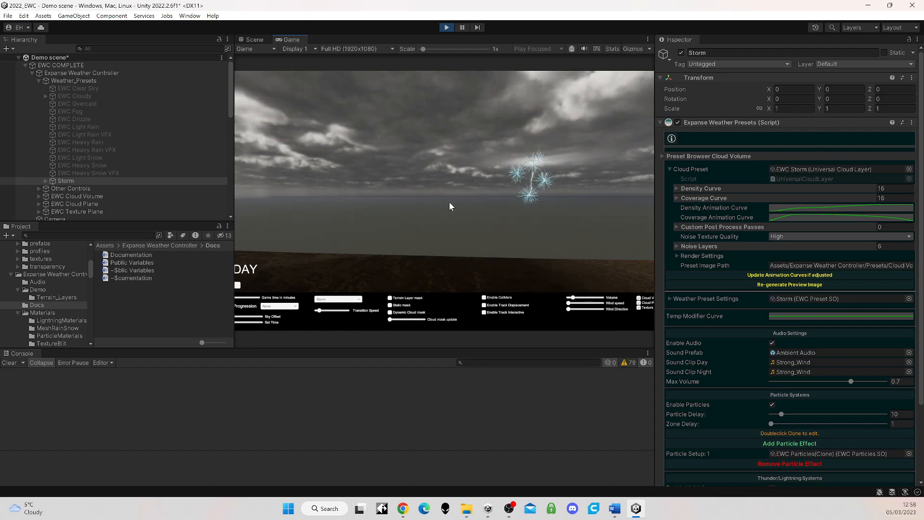
click(447, 27)
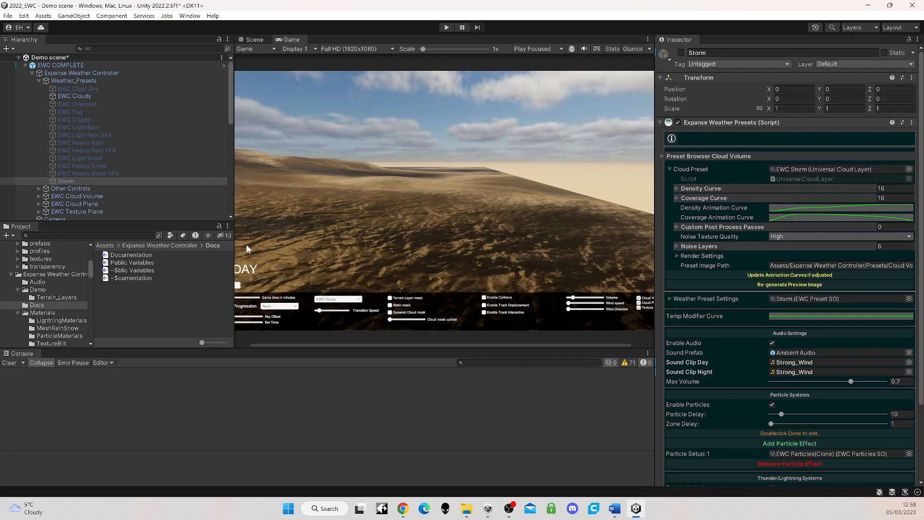
Step: Review the controller's On Lightning In Progress action, collapse EWC UI Example, and select LigntningTarget Parent to inspect its Test Spawn settings
scroll(97, 205, down, 3)
scroll(96, 204, up, 3)
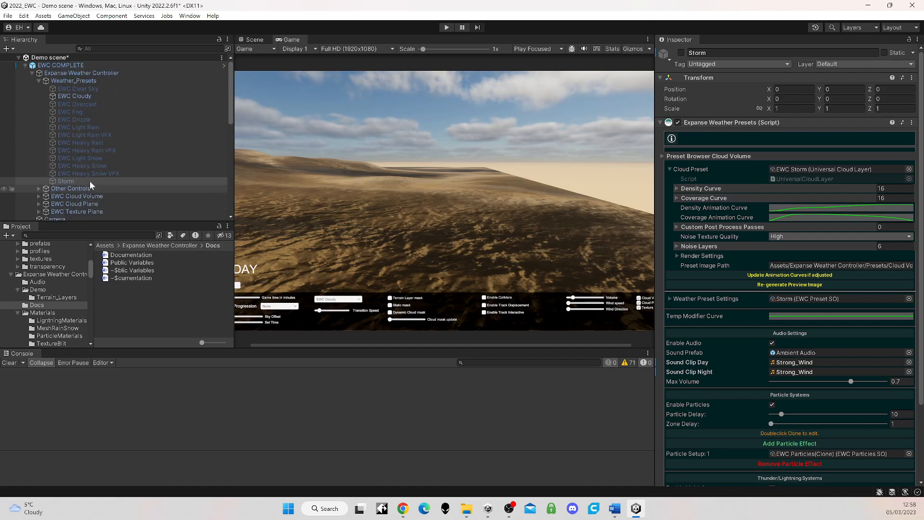
click(84, 74)
scroll(841, 363, down, 4)
scroll(841, 368, down, 15)
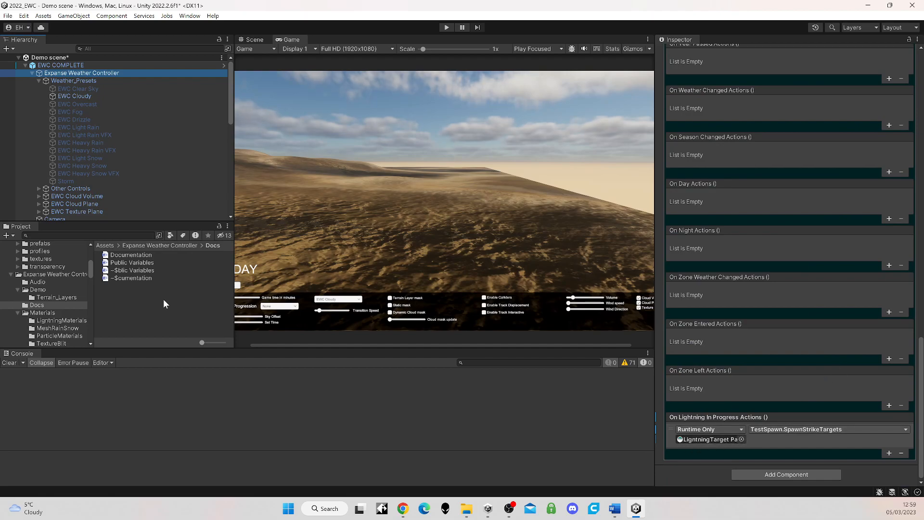
scroll(106, 179, down, 6)
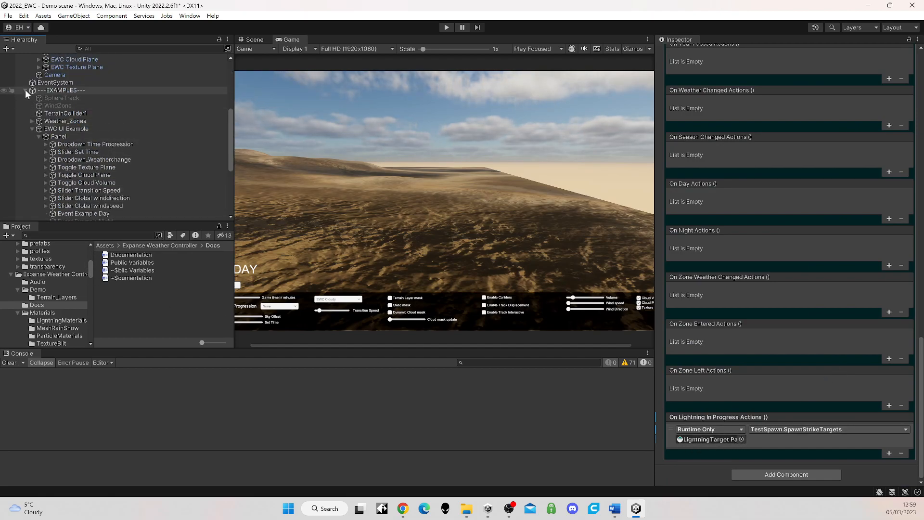
click(31, 129)
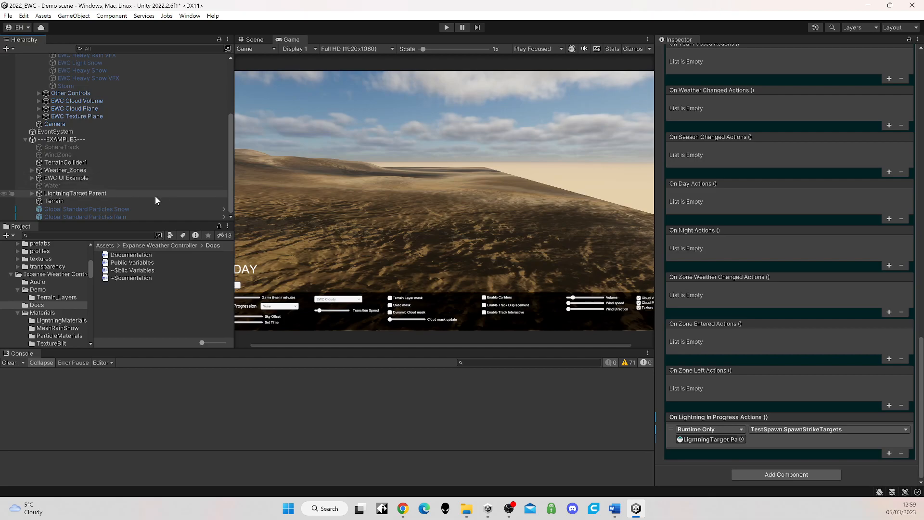
click(714, 437)
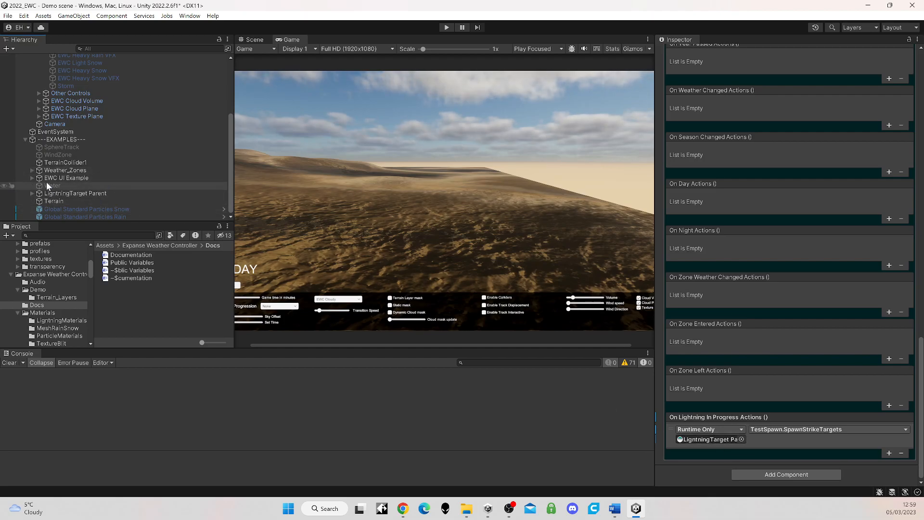
click(61, 193)
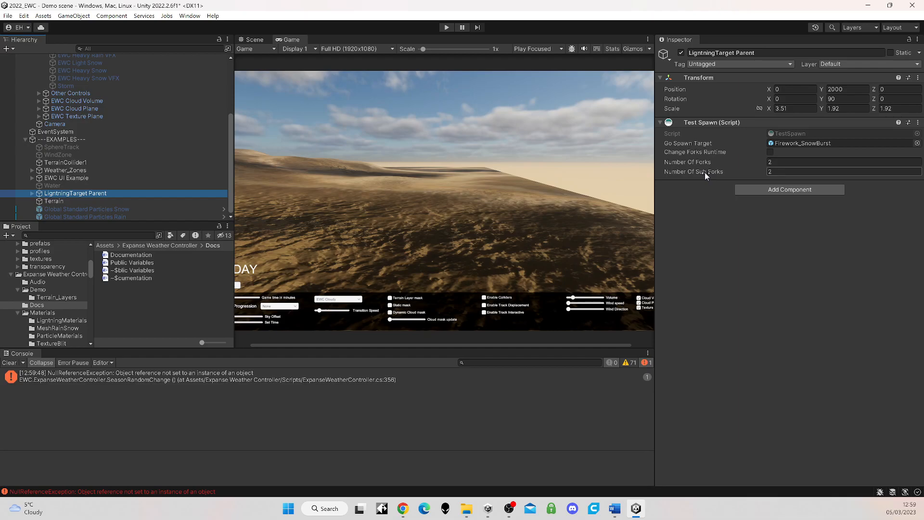
Step: Inspect the console error's source, check the Expanse Weather Controller's season presets, and clear the console
click(205, 374)
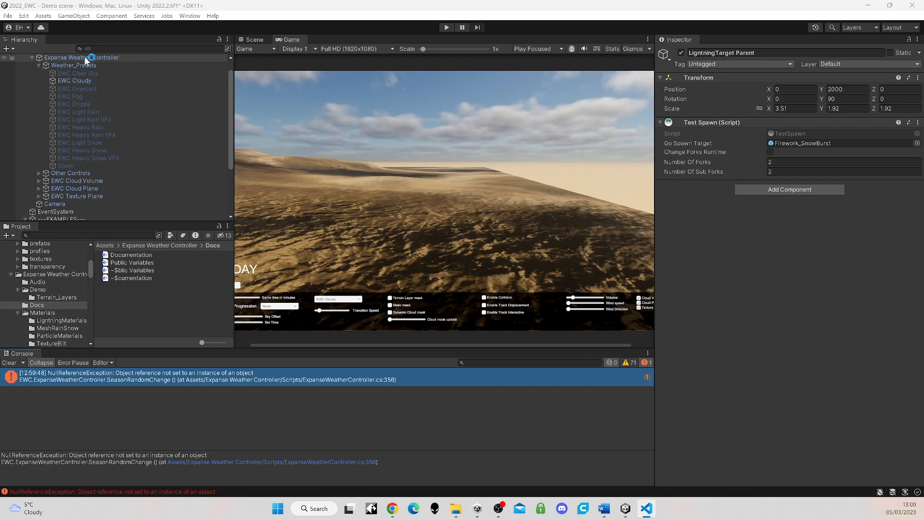
scroll(152, 149, up, 1)
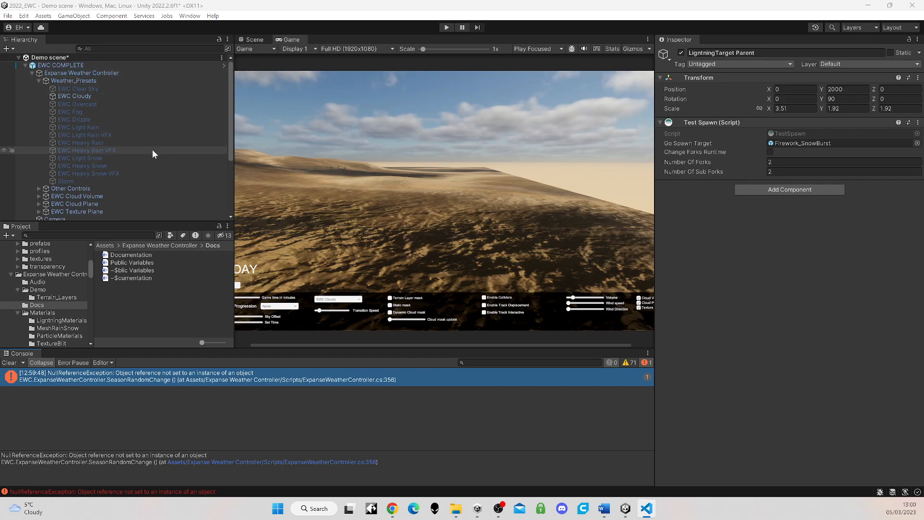
click(85, 73)
scroll(787, 308, down, 5)
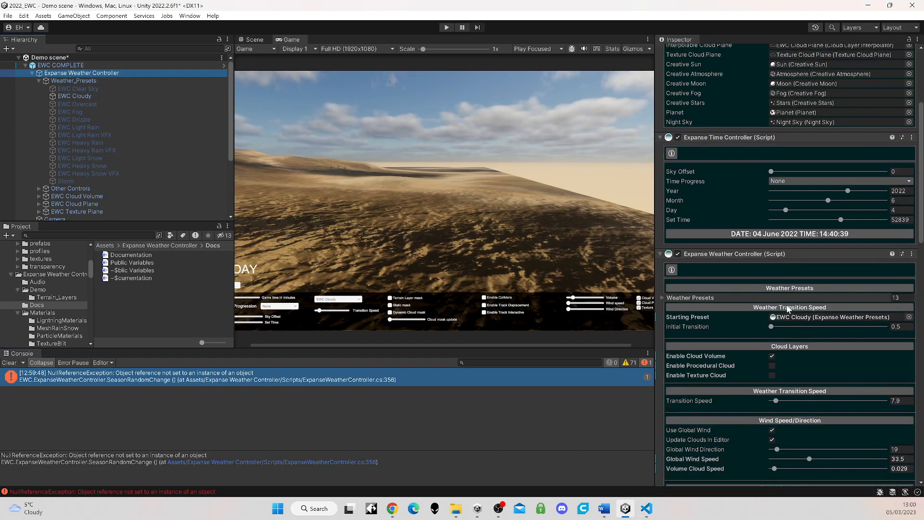
scroll(787, 309, down, 10)
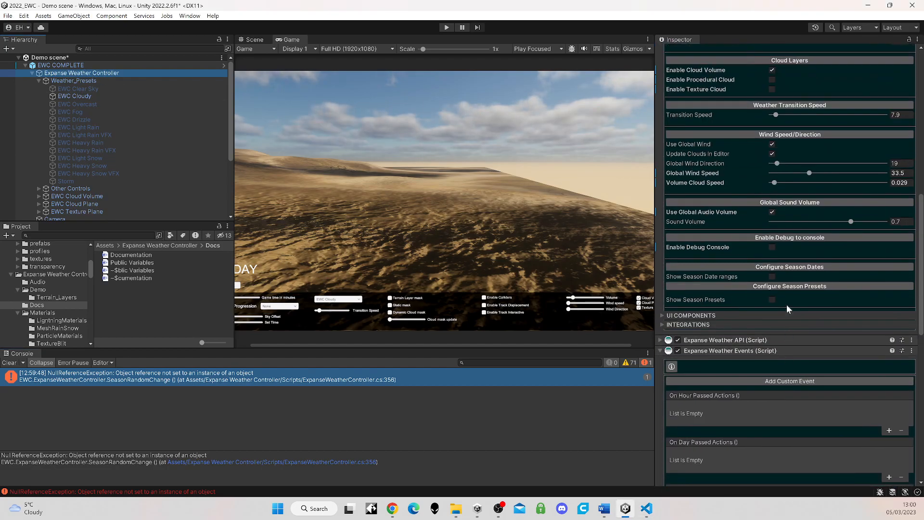
click(771, 300)
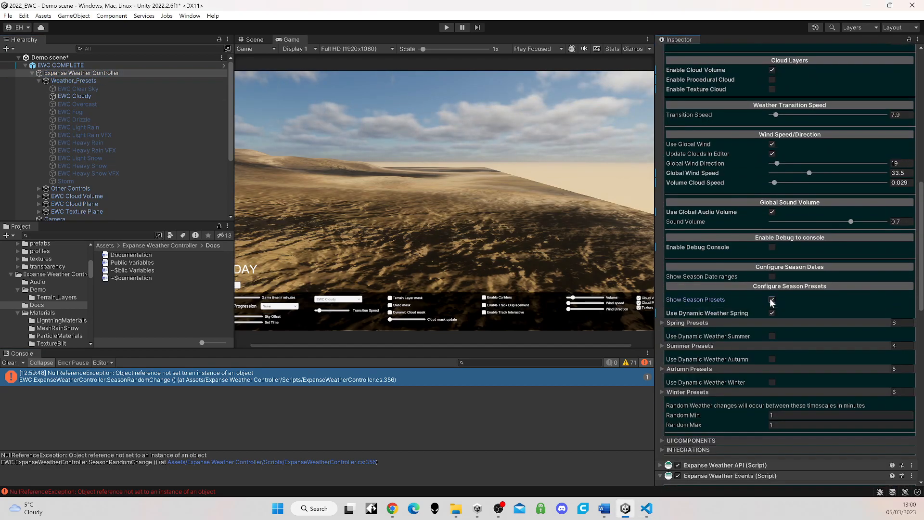
click(771, 300)
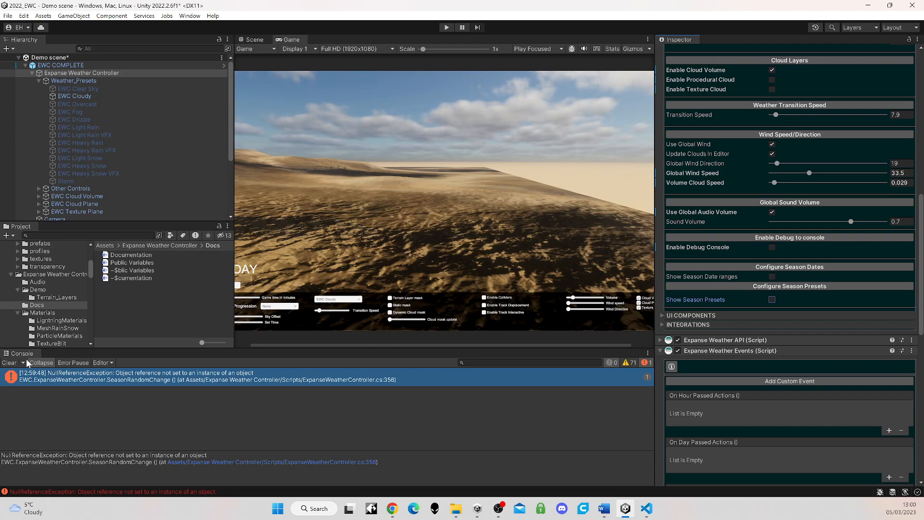
click(7, 364)
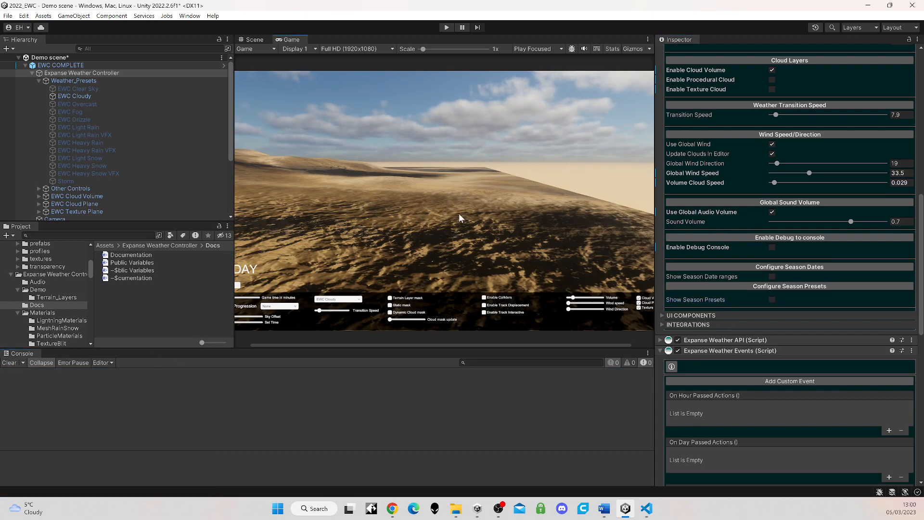
Step: Switch to the Scene view, expand Weather_Zones, and select and frame ExampleWeatherZone
click(255, 39)
right_drag(432, 282, 311, 304)
middle_drag(311, 304, 426, 279)
scroll(425, 279, down, 5)
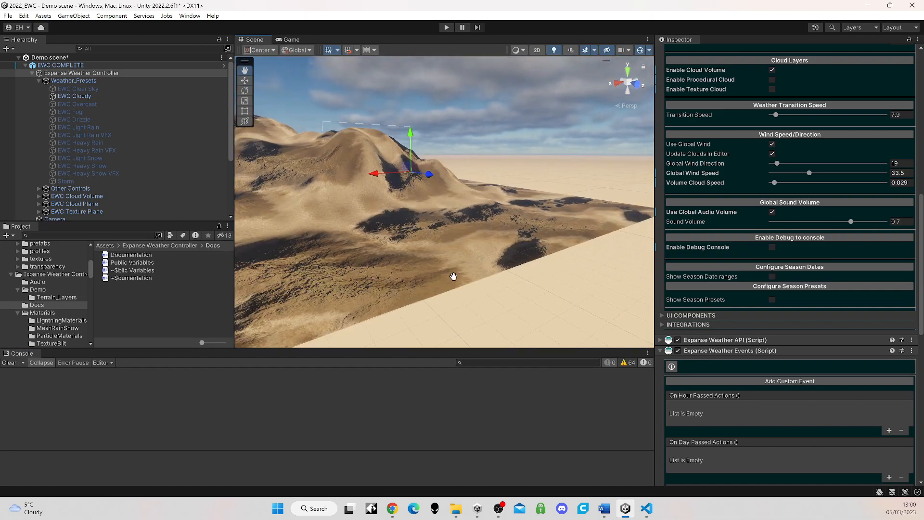
scroll(122, 192, down, 4)
scroll(122, 193, down, 1)
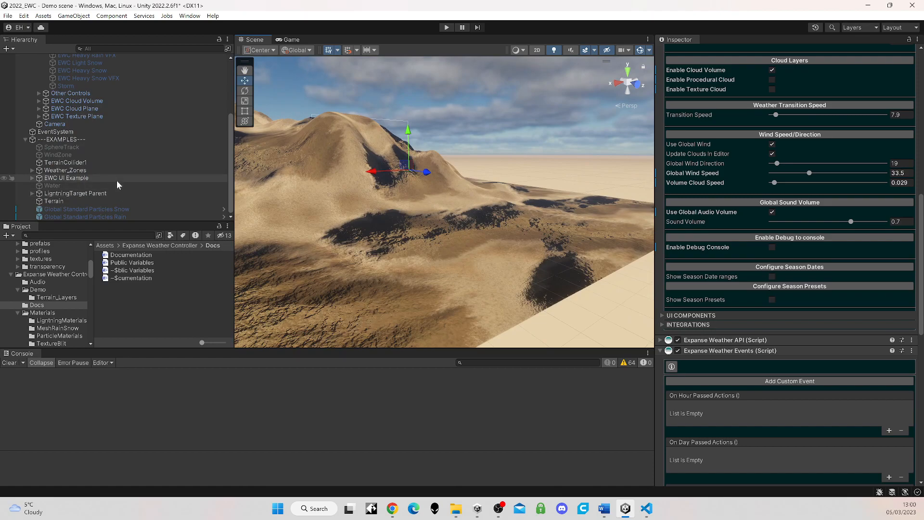
click(55, 171)
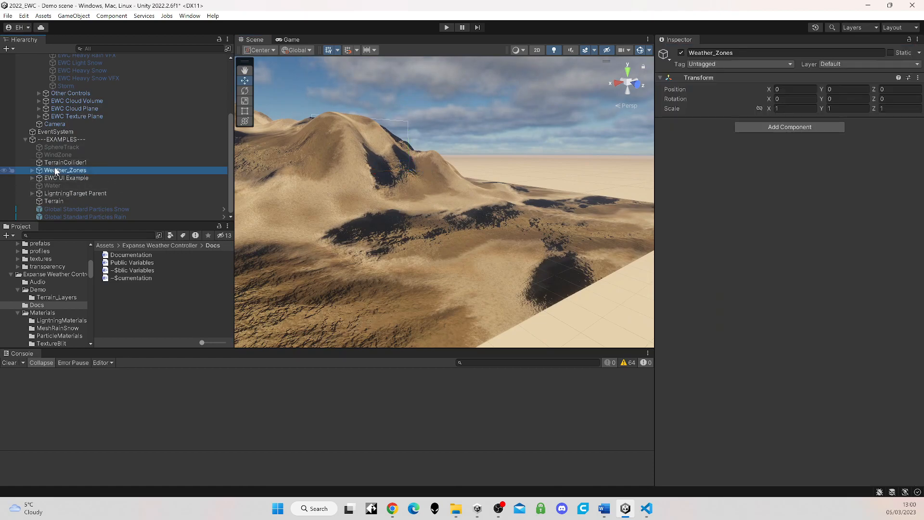
click(32, 171)
click(69, 177)
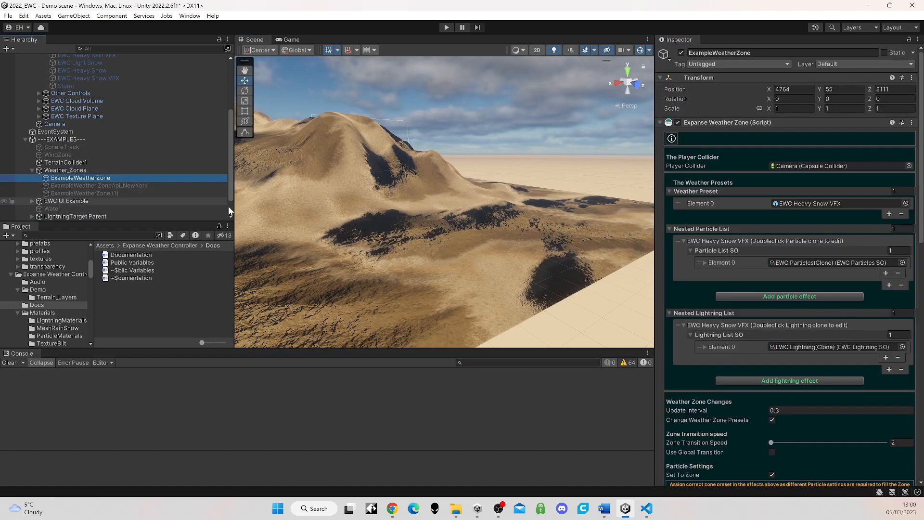
key(f)
right_drag(416, 268, 531, 252)
key(w)
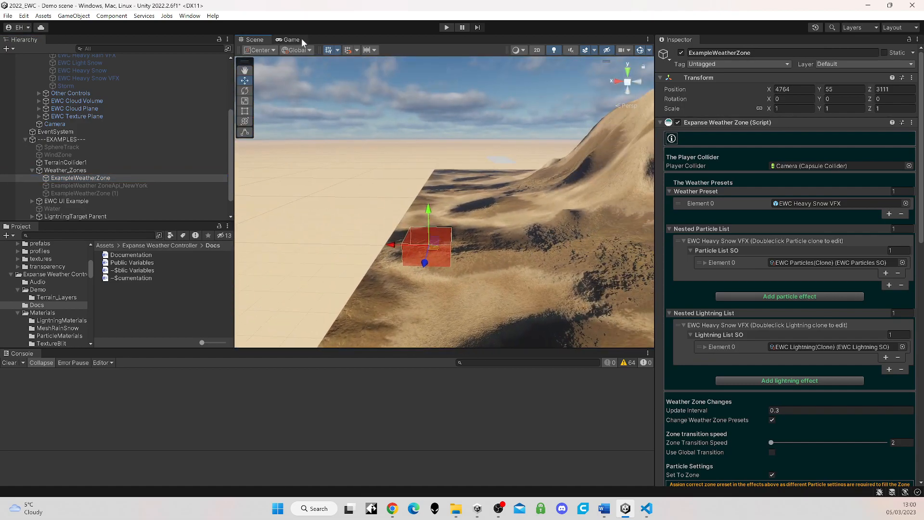
Step: Examine the ExampleWeatherZone volume on the terrain from several angles in the Scene view
click(301, 40)
click(255, 39)
right_drag(448, 235, 542, 288)
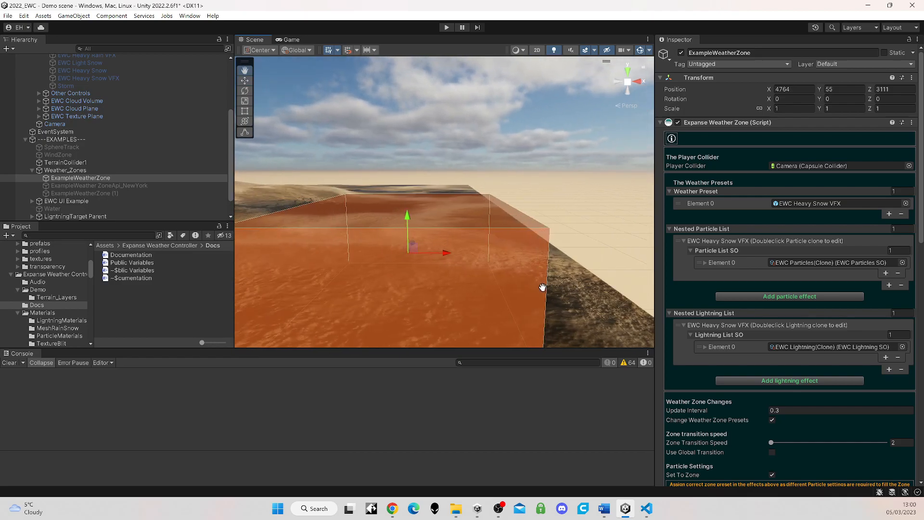
middle_drag(542, 288, 539, 278)
scroll(540, 279, up, 2)
scroll(452, 242, down, 4)
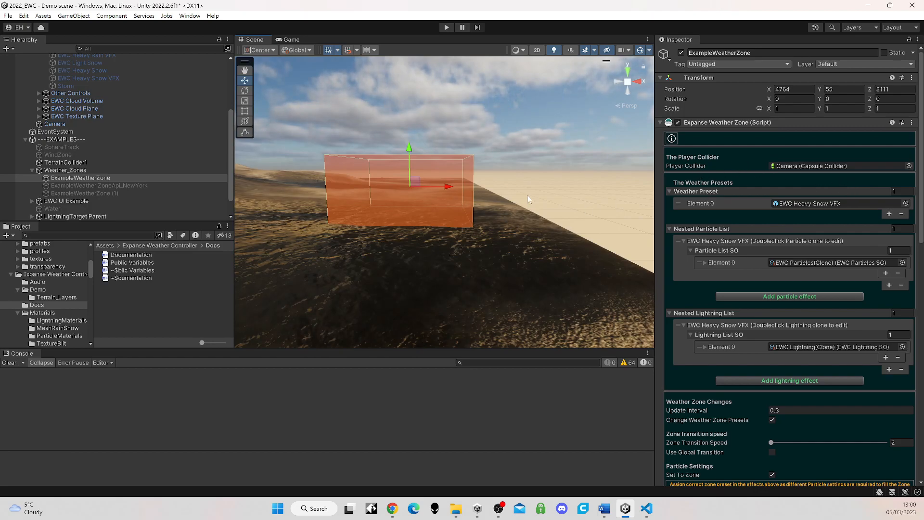
middle_drag(428, 247, 437, 244)
scroll(438, 244, up, 2)
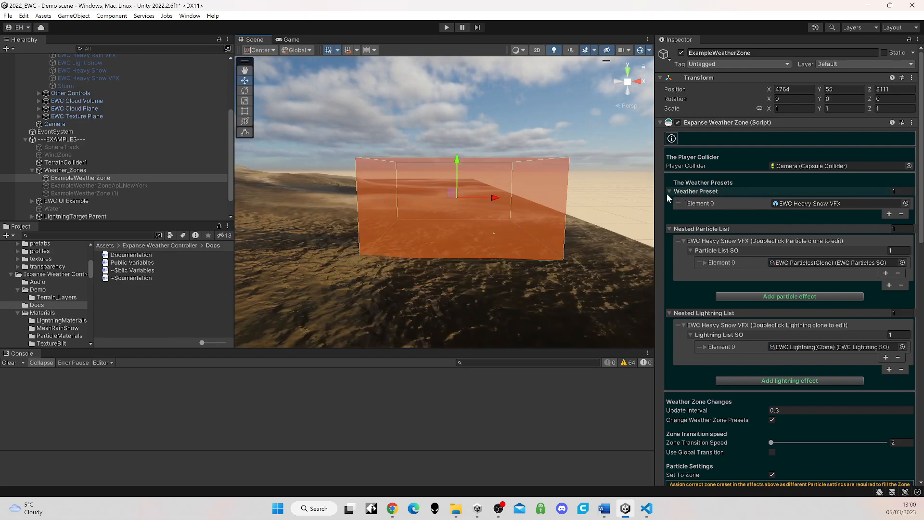
Step: Locate the zone's assigned weather preset, clear the console, and review the particle and lightning settings of EWC Heavy Snow VFX
click(824, 204)
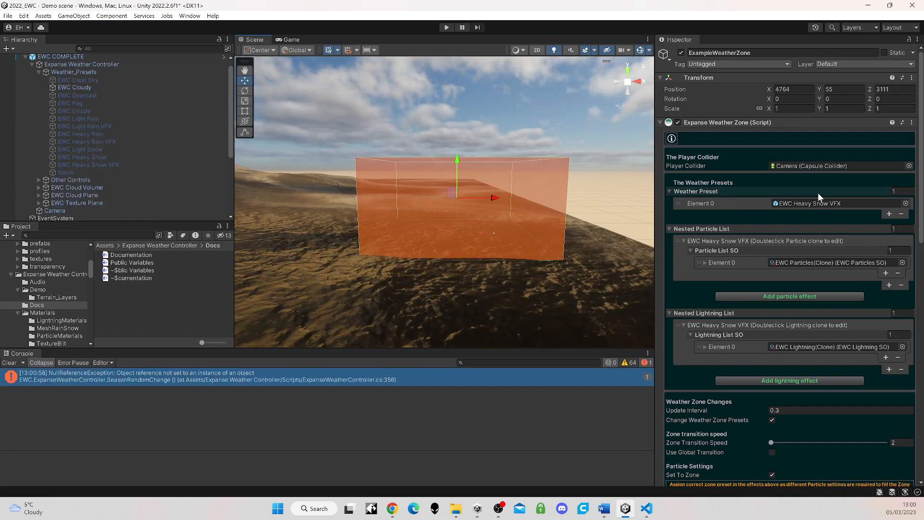
click(9, 363)
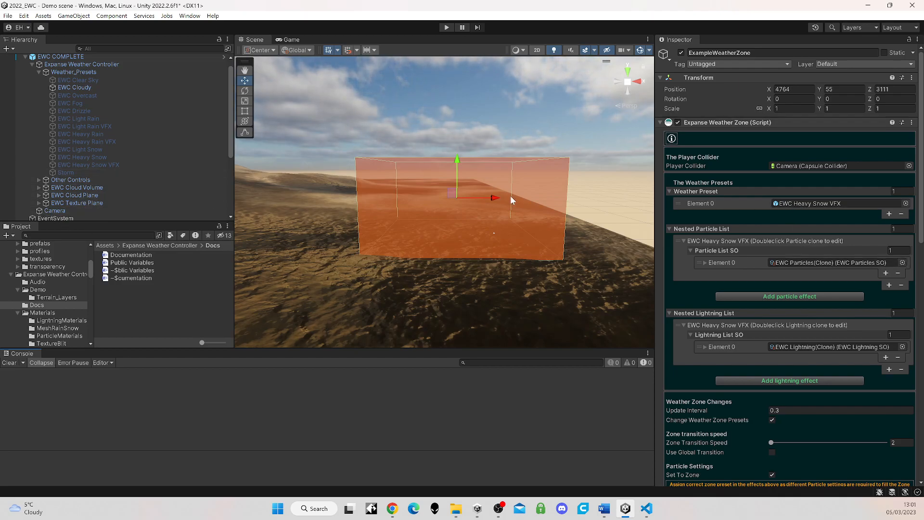
click(84, 165)
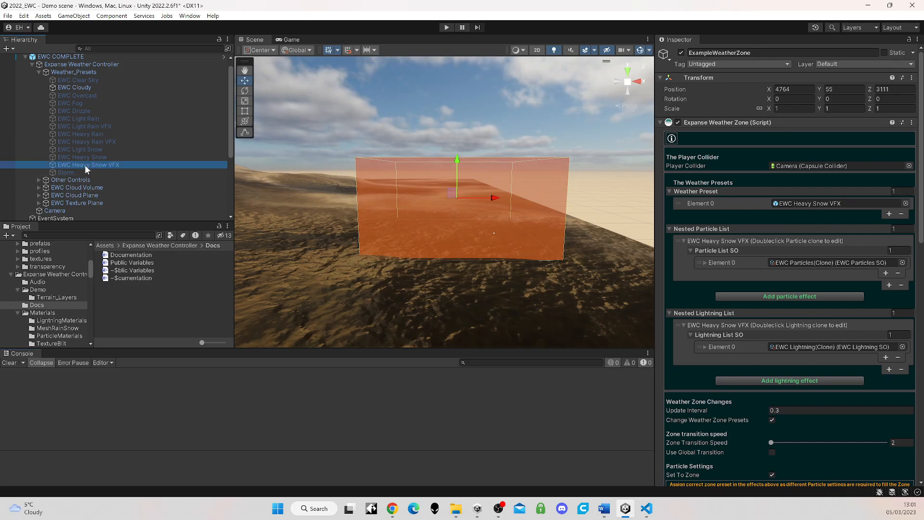
scroll(817, 422, down, 2)
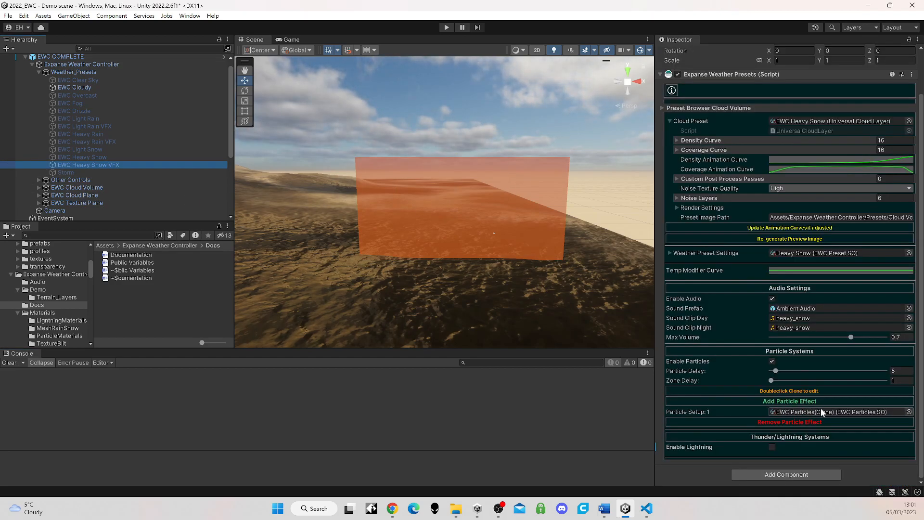
scroll(92, 192, down, 3)
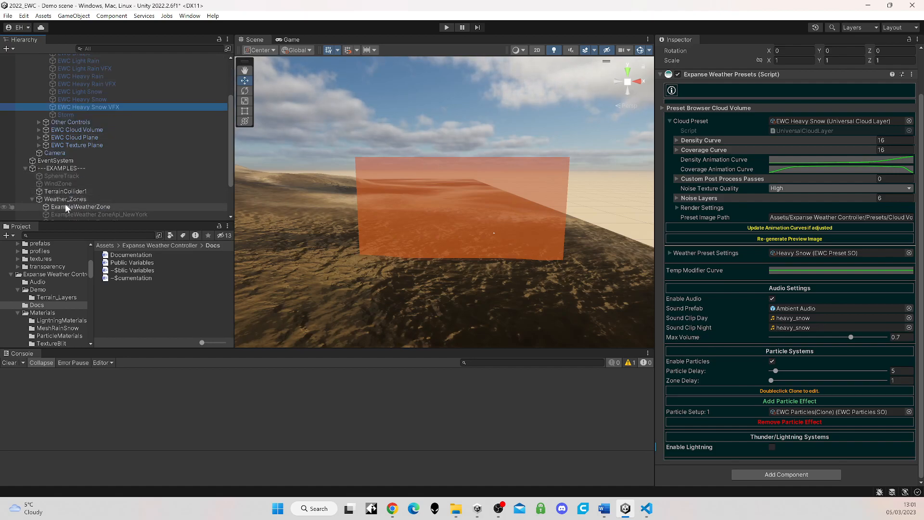
Step: Open the EWC Particles clone in ExampleWeatherZone's nested particle list and review its VFX and snow settings
click(66, 207)
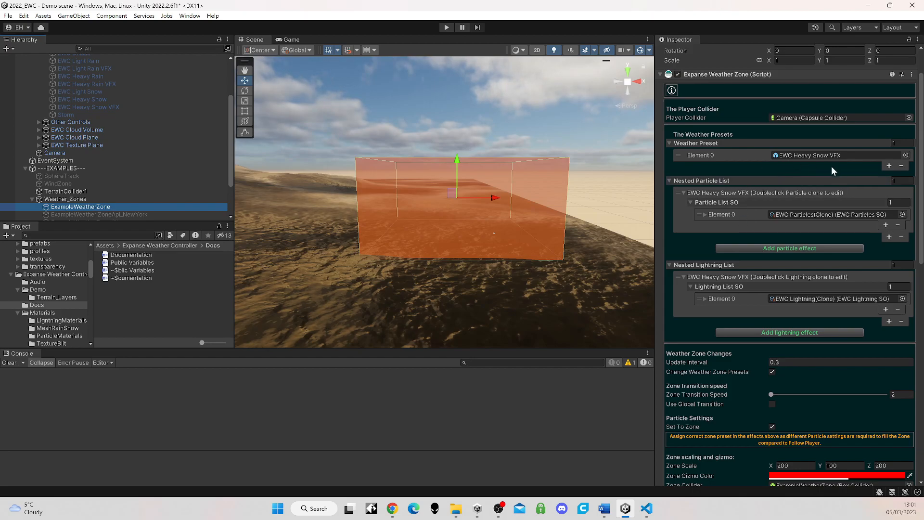
double_click(804, 215)
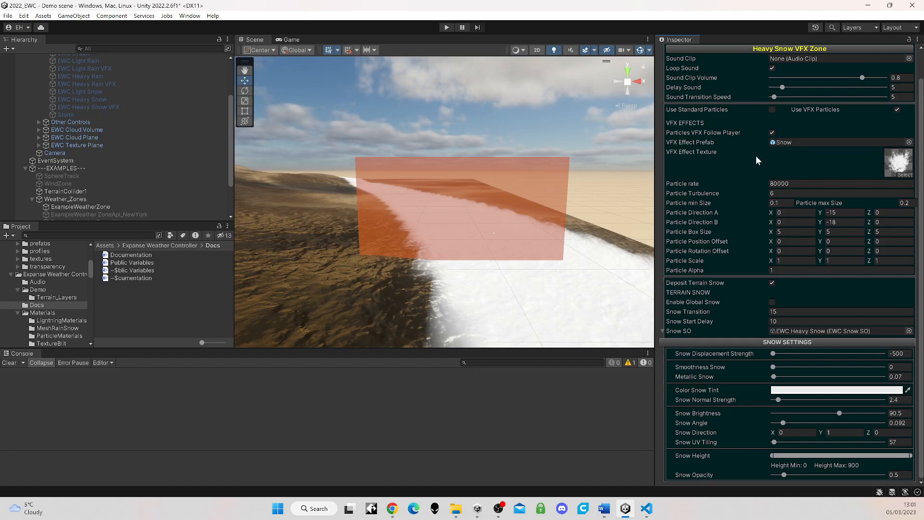
scroll(756, 158, up, 2)
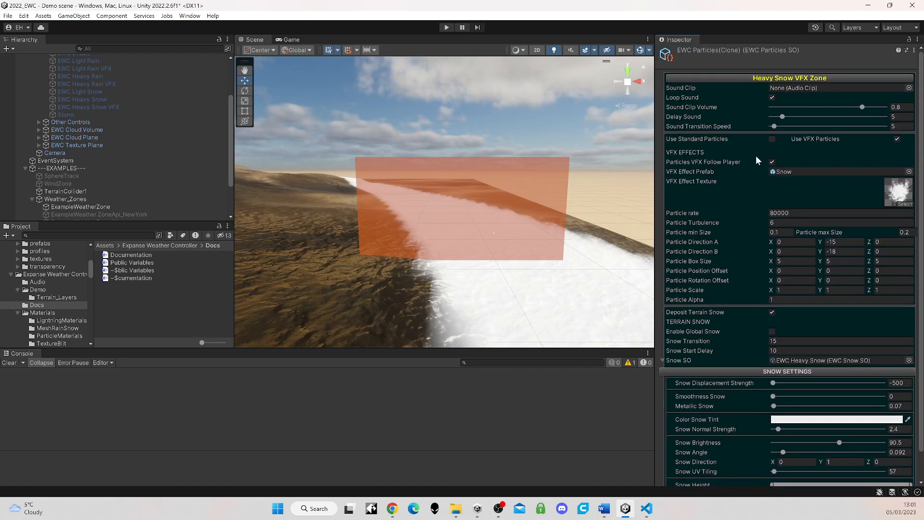
Step: Browse the weather particle presets available for the heavy snow EWC Particles clone without applying one
click(905, 50)
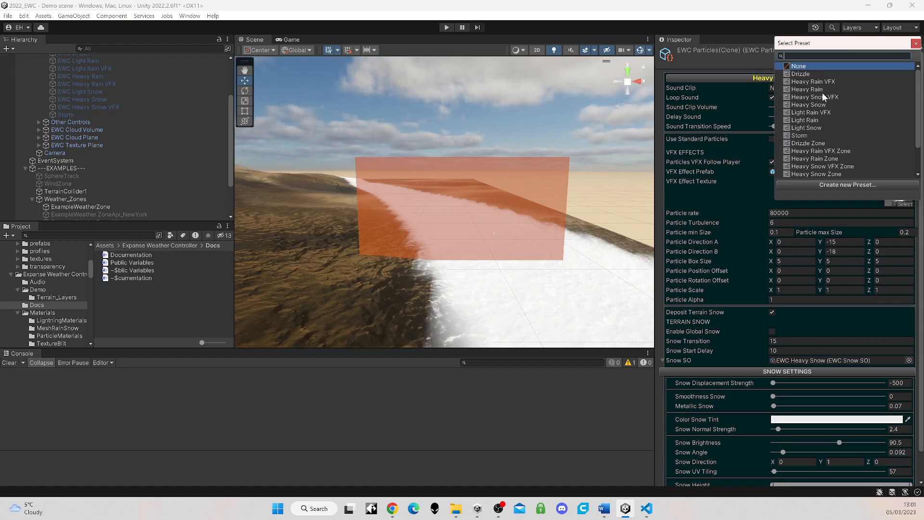
click(916, 43)
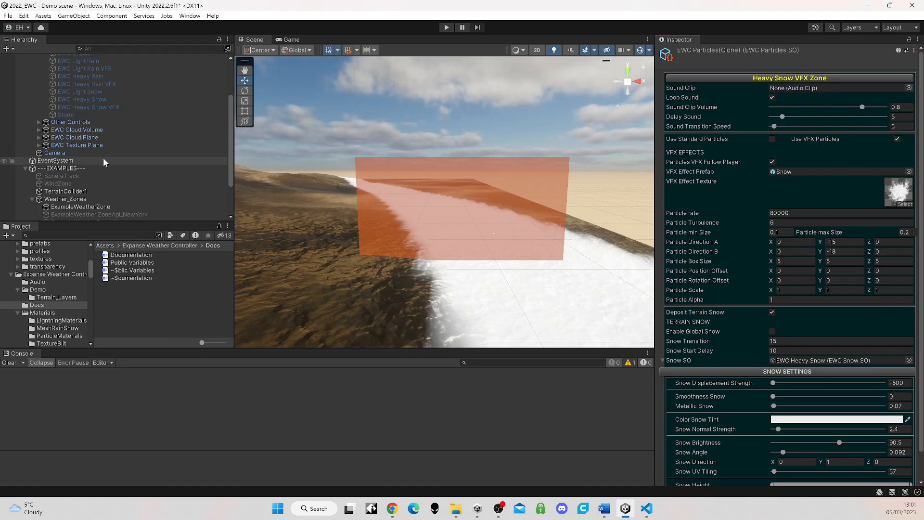
Step: Add a second weather preset element to ExampleWeatherZone and assign EWC Heavy Rain VFX to it
scroll(105, 164, down, 3)
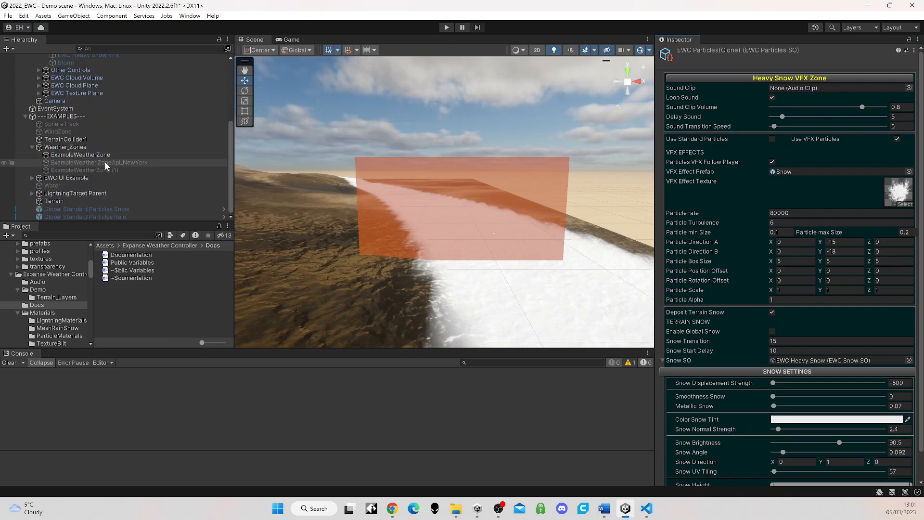
click(74, 158)
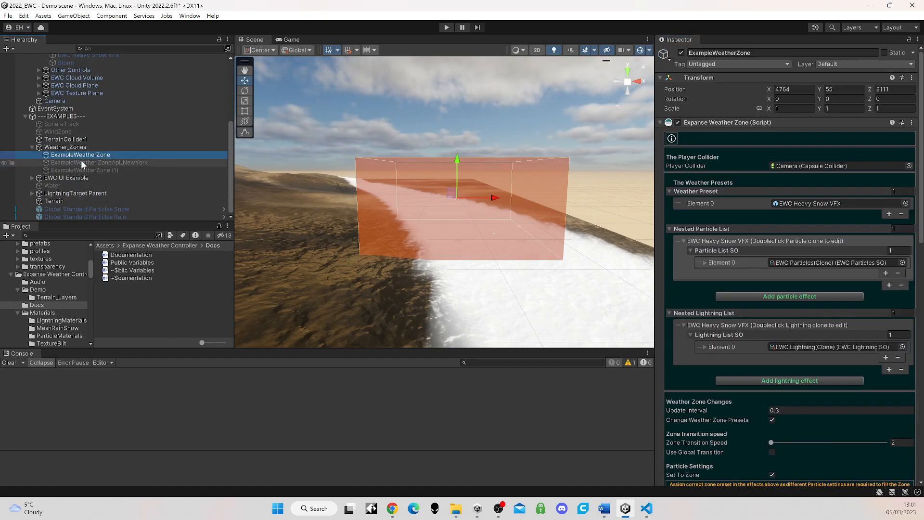
scroll(717, 224, down, 1)
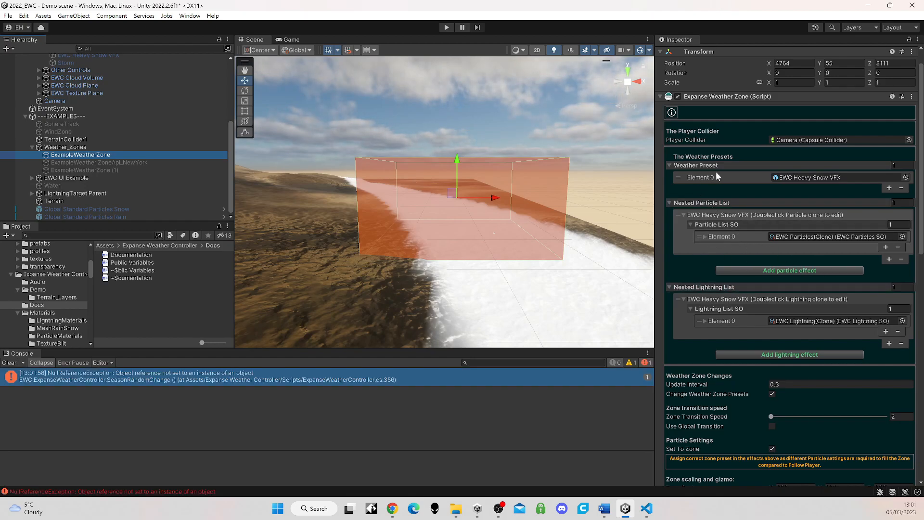
click(888, 188)
scroll(71, 86, up, 2)
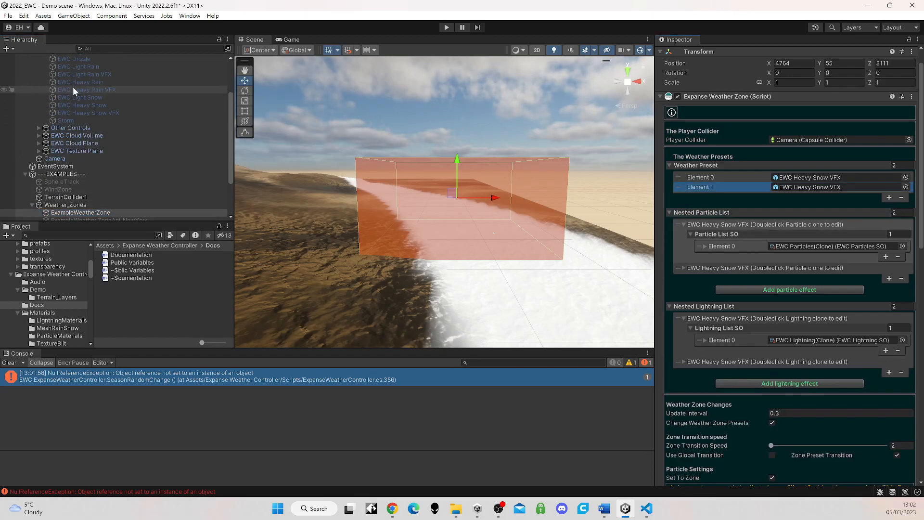
drag(82, 90, 794, 187)
Step: Add a particle effect clone for EWC Heavy Rain VFX and remove the extra clone from the EWC Heavy Snow VFX particle list
click(685, 267)
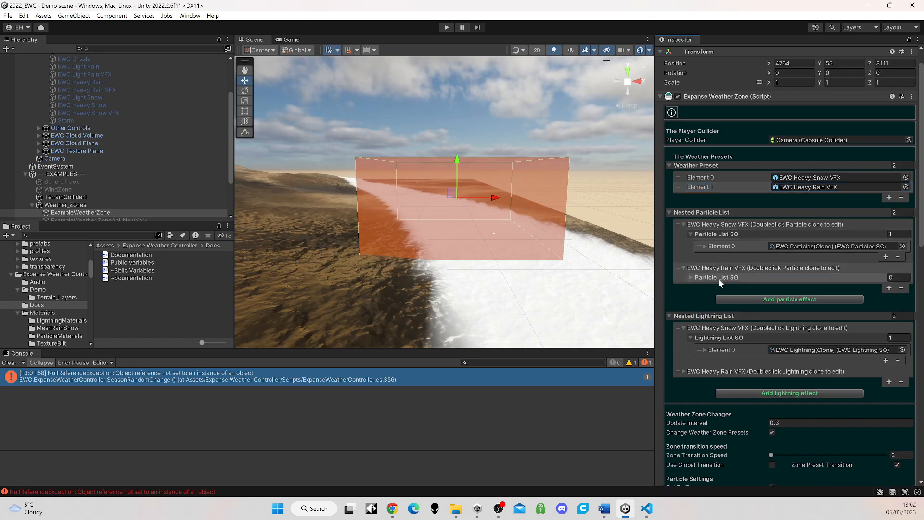
scroll(810, 264, down, 2)
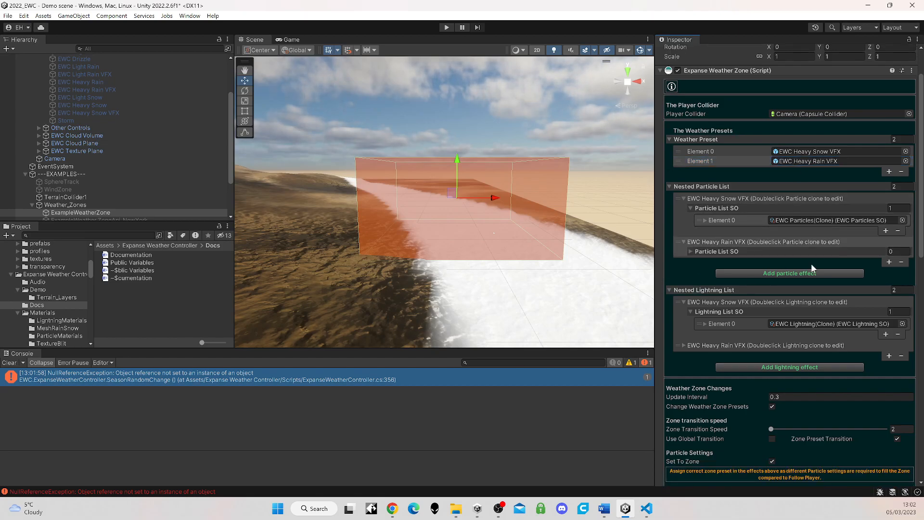
click(690, 251)
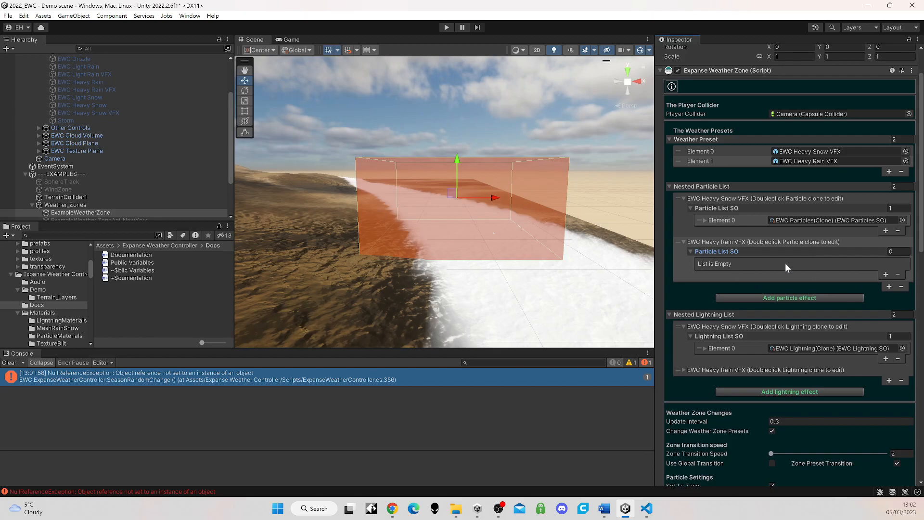
click(790, 296)
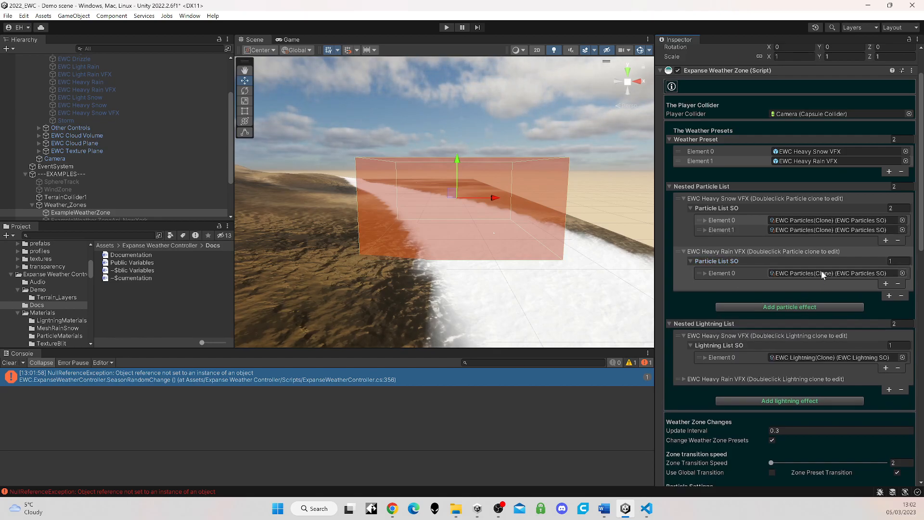
click(719, 230)
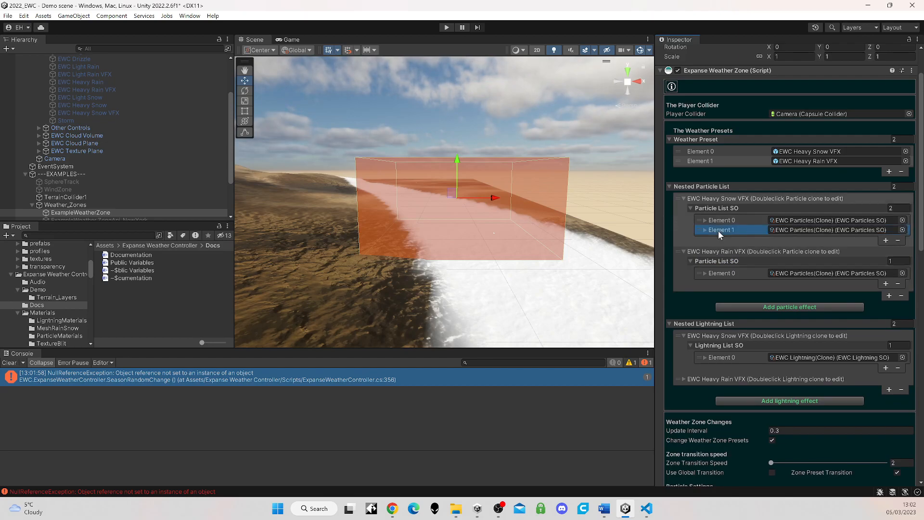
click(897, 240)
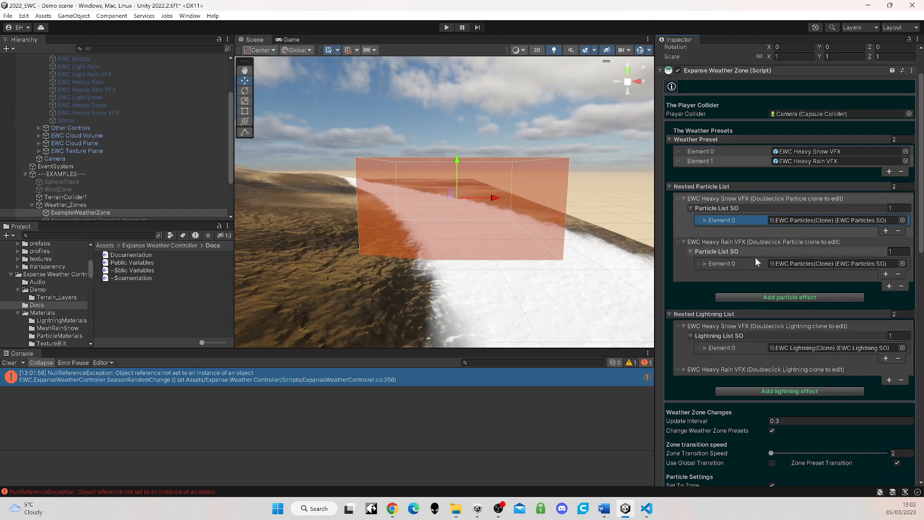
Step: Apply the Heavy Rain VFX Zone preset to the EWC Heavy Rain VFX particles clone and set its Sound Clip Volume to 0.452
double_click(812, 262)
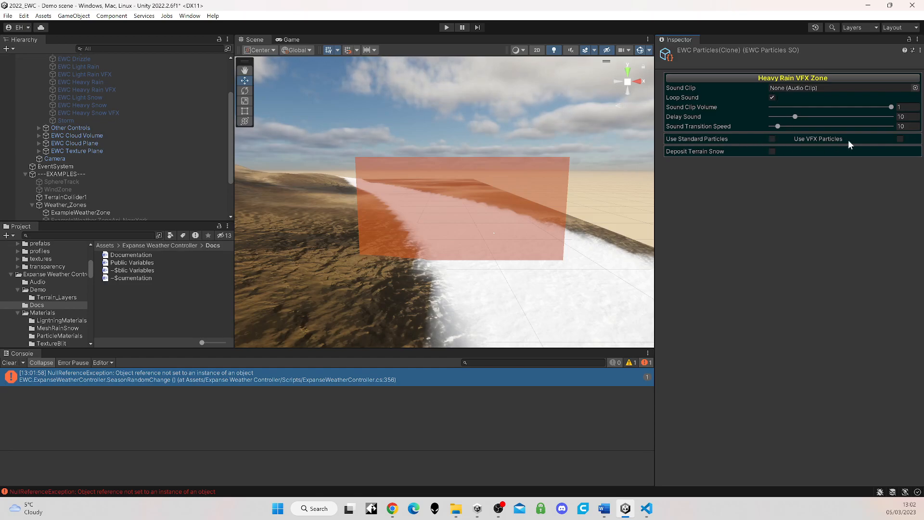
click(913, 50)
scroll(847, 135, down, 2)
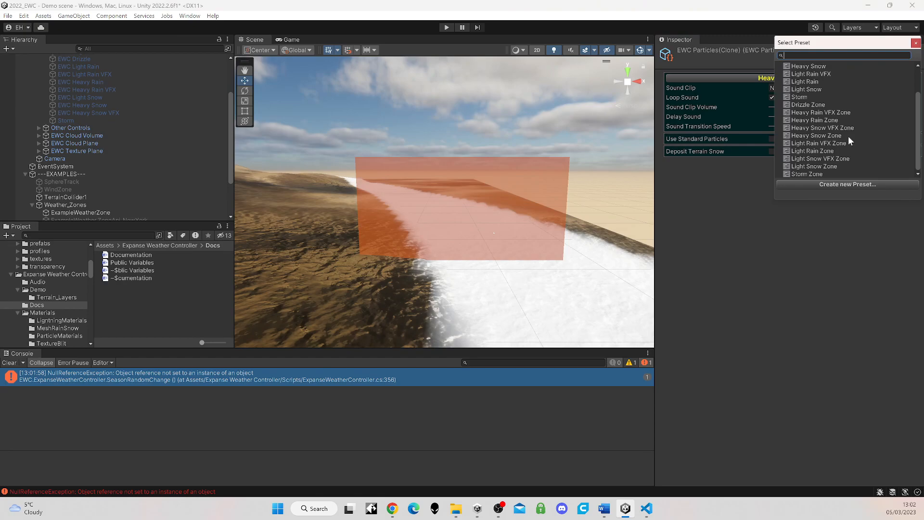
click(826, 112)
click(826, 113)
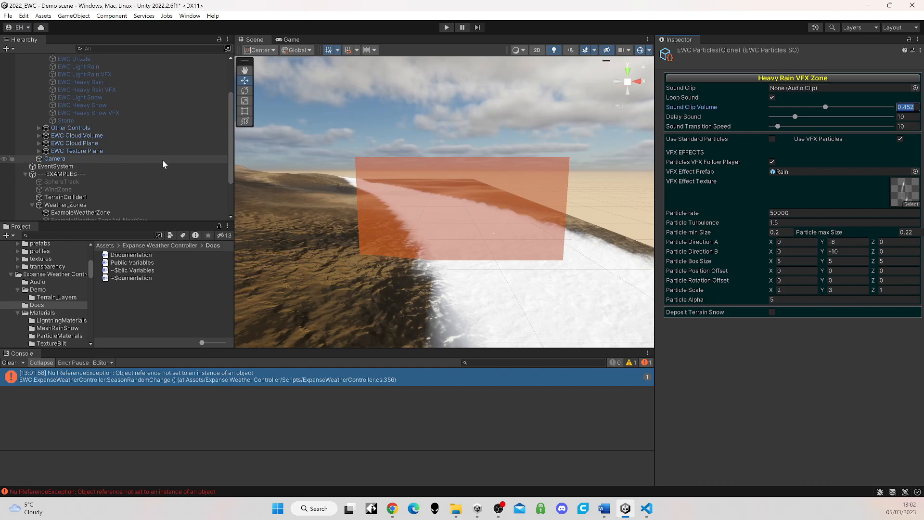
Step: Return to ExampleWeatherZone and review the nested particle lists of its two weather presets
scroll(163, 160, down, 2)
scroll(163, 160, down, 3)
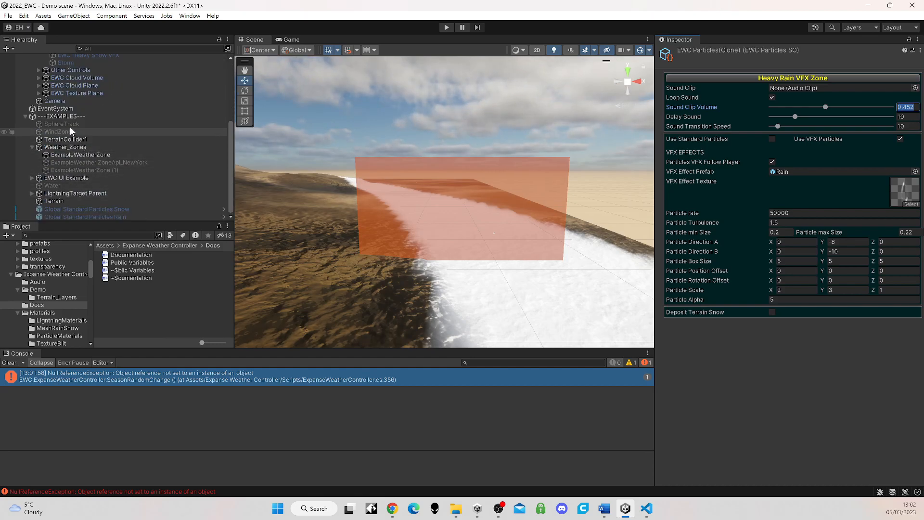
click(65, 155)
scroll(838, 264, down, 4)
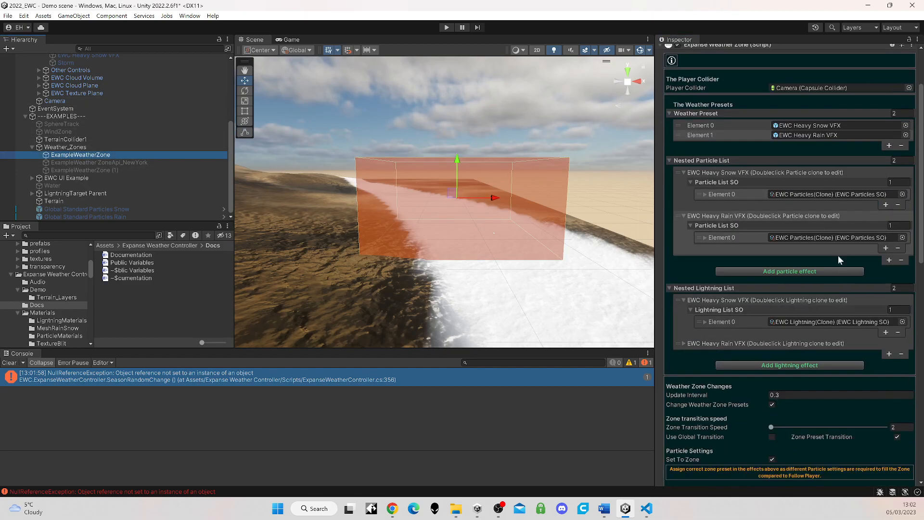
scroll(722, 245, up, 1)
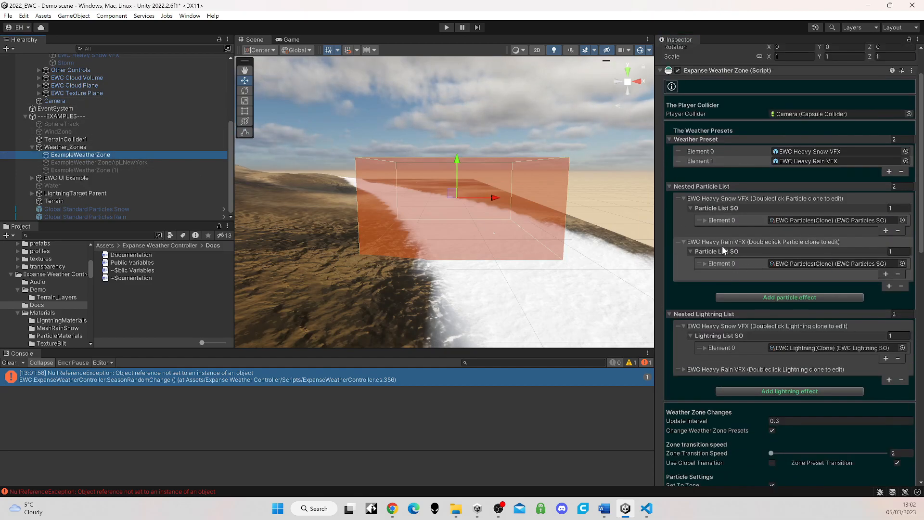
Step: Run the demo scene, observe the zone's weather in the Scene and Game views, and stop play mode
click(446, 27)
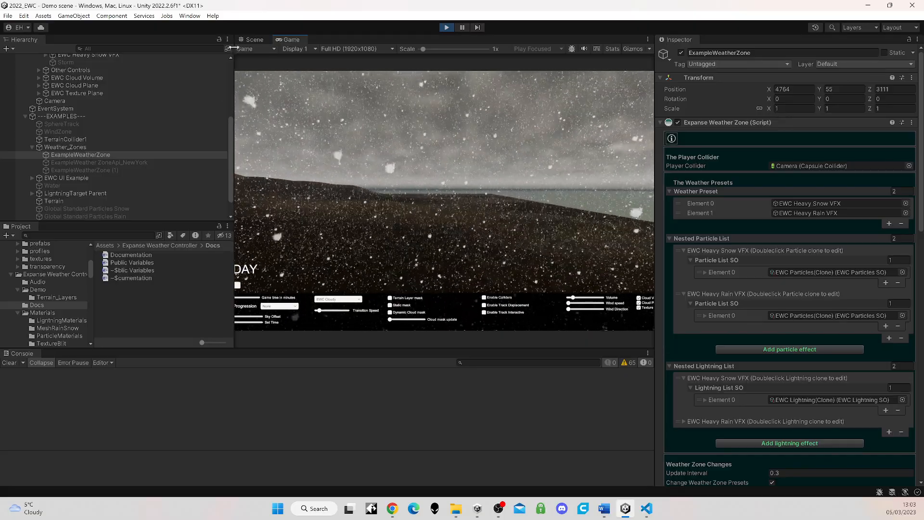
click(253, 39)
right_drag(448, 249, 398, 261)
mouse_move(434, 267)
middle_down()
mouse_move(406, 265)
mouse_move(427, 262)
middle_up()
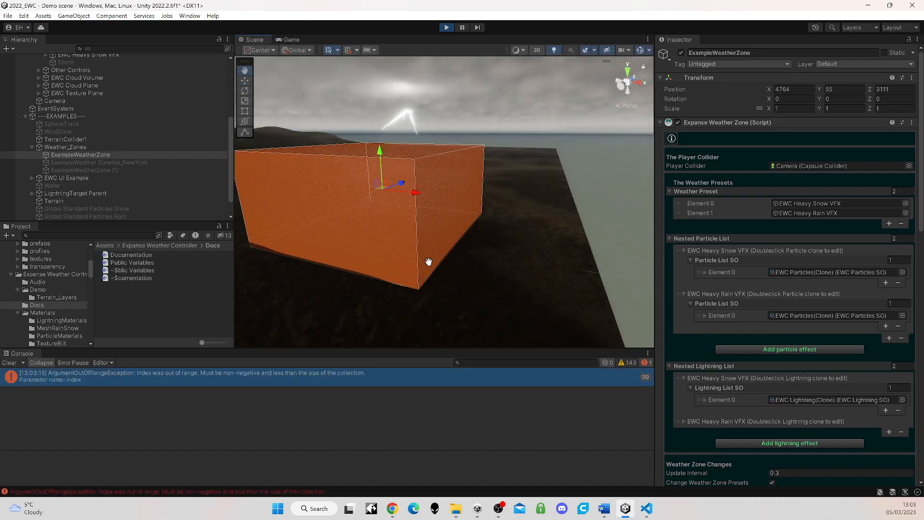
click(290, 39)
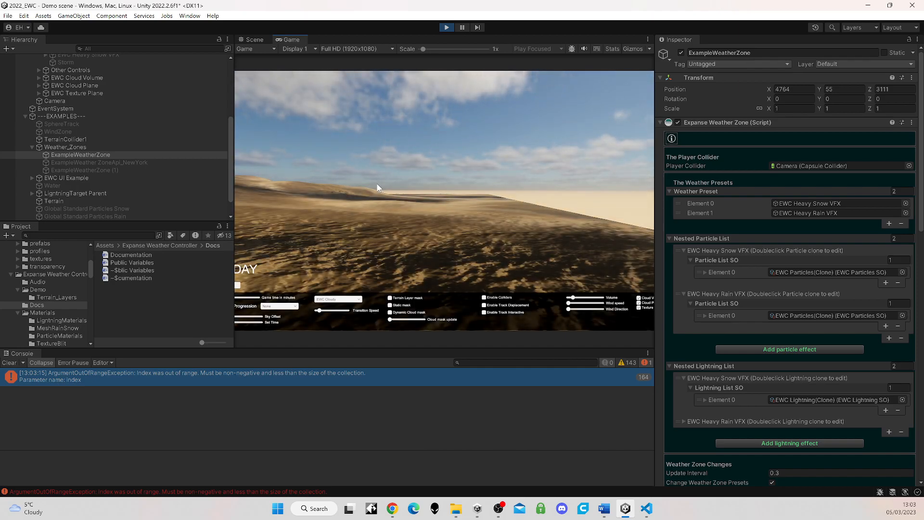
click(445, 27)
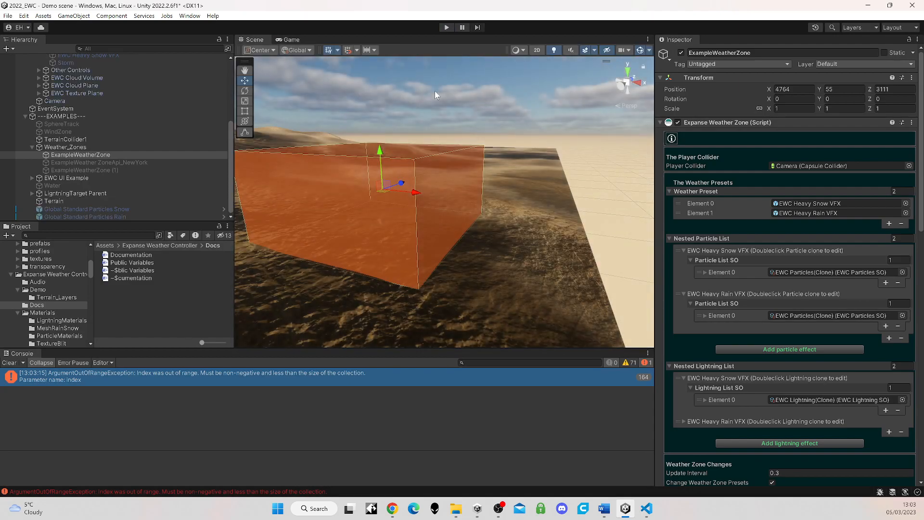
Step: Review ExampleWeatherZone's settings and try Use Realtime Weather to view its latitude and longitude API fields, turning it off again
scroll(723, 319, down, 5)
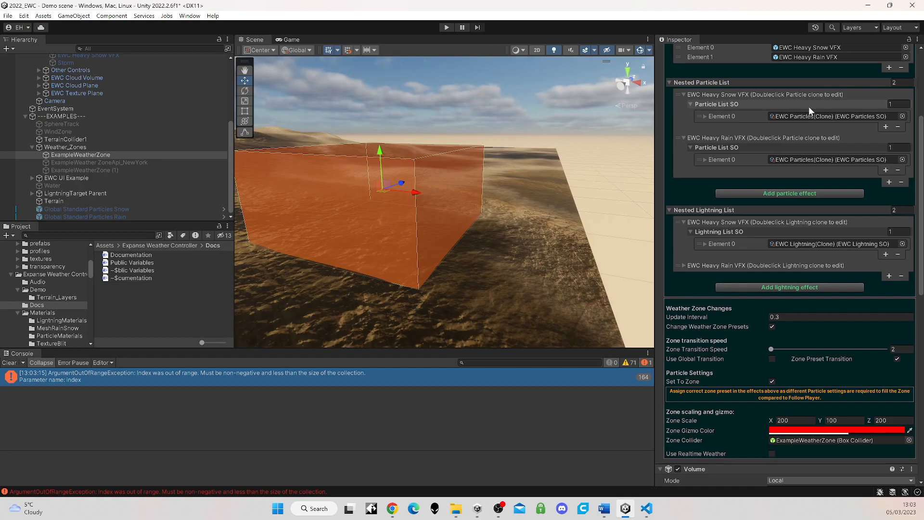
scroll(808, 105, up, 2)
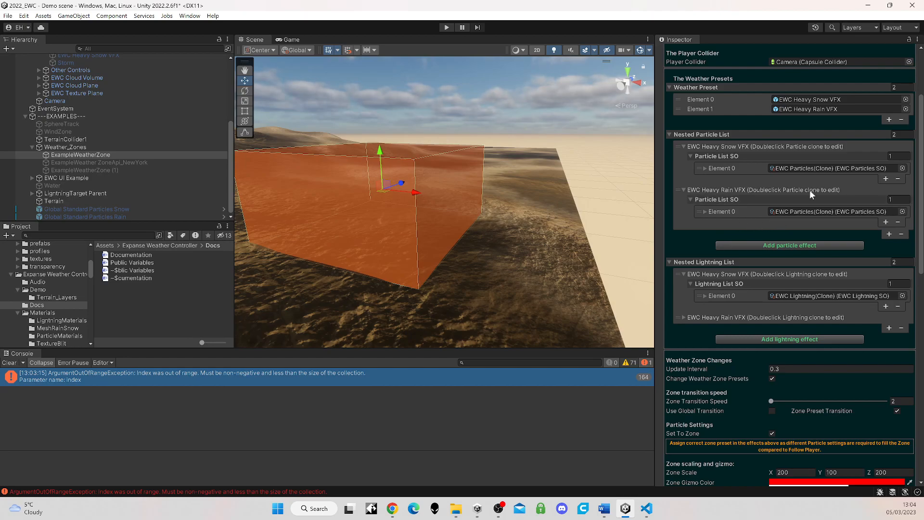
scroll(695, 234, down, 3)
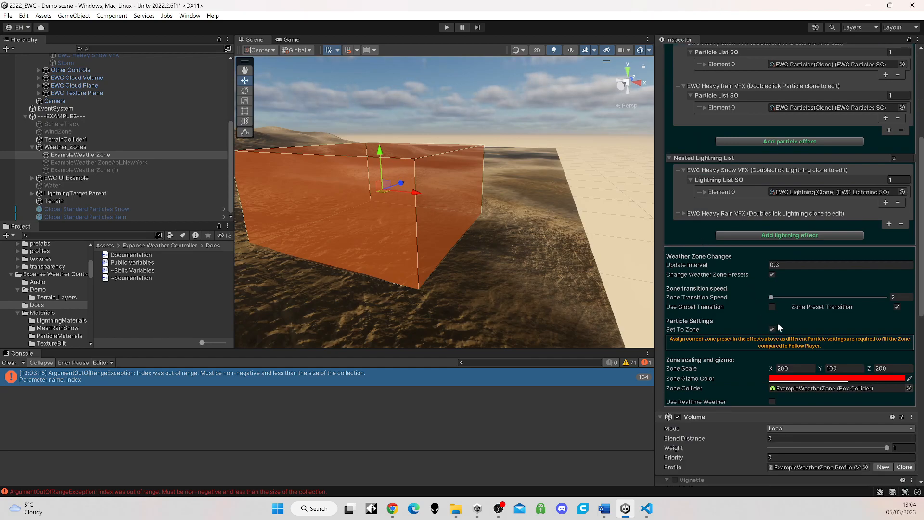
scroll(776, 325, down, 2)
click(772, 350)
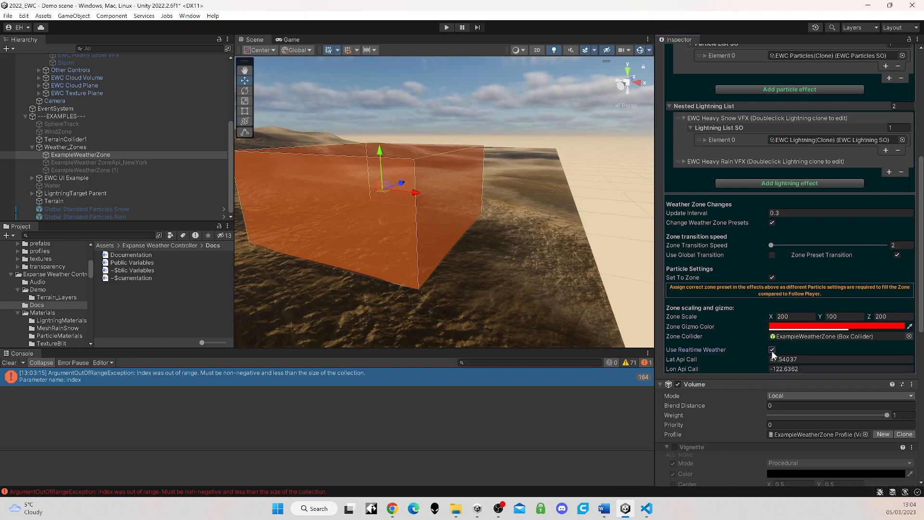
click(813, 358)
click(772, 350)
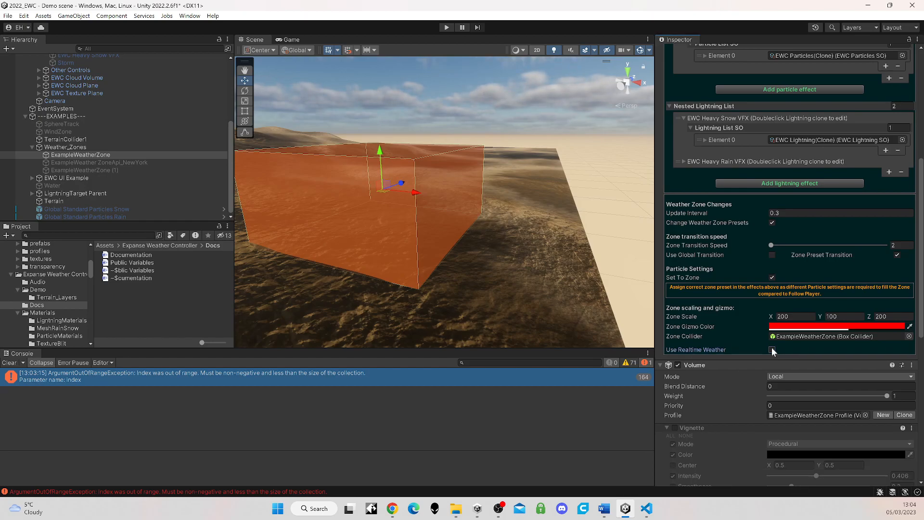
Step: Enable Use Realtime Weather on ExampleWeatherZone and look over its API coordinates and Volume settings
mouse_move(712, 349)
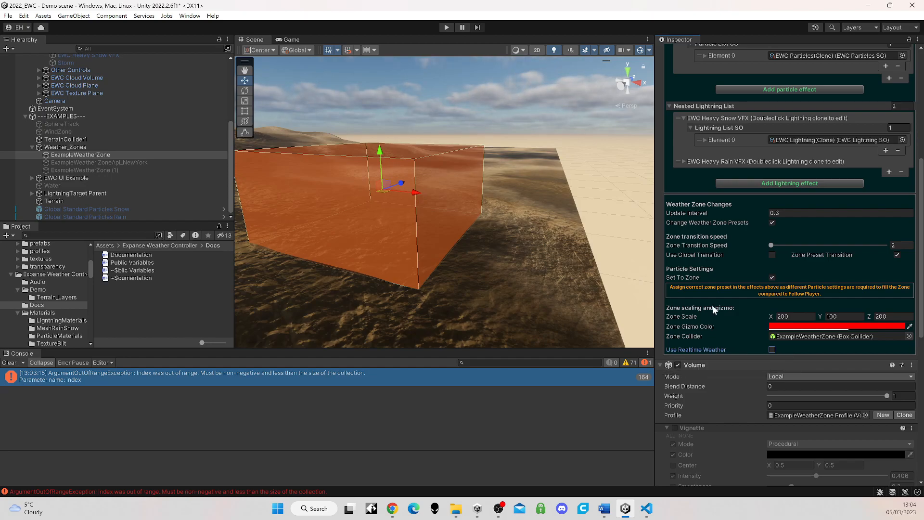
scroll(714, 292, up, 1)
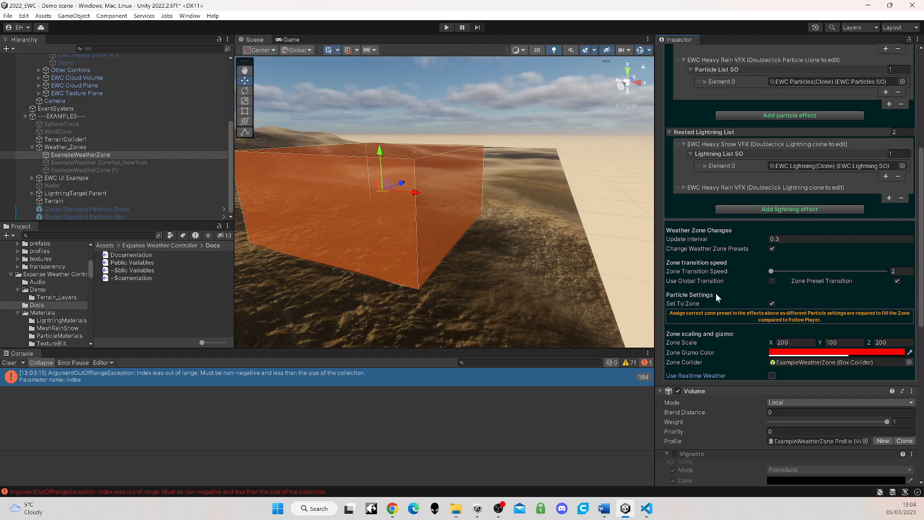
click(771, 375)
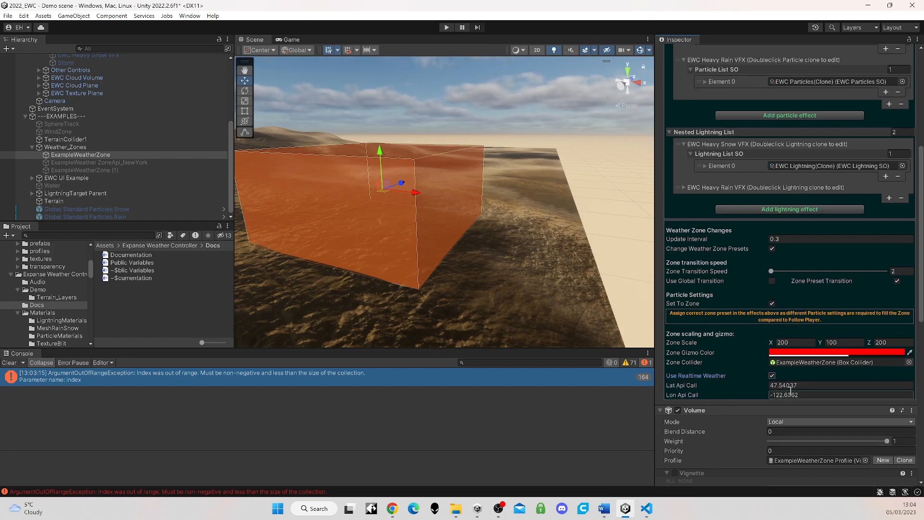
scroll(830, 373, down, 4)
scroll(830, 374, down, 1)
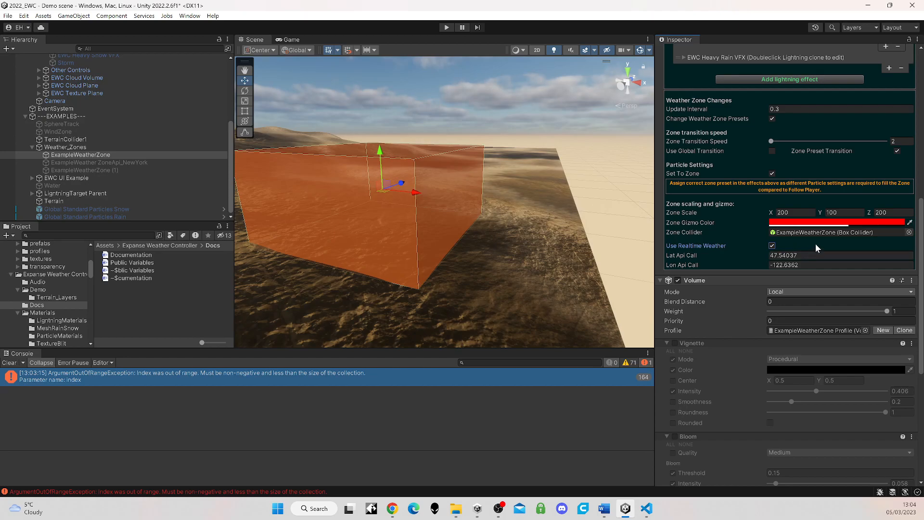
scroll(815, 244, up, 11)
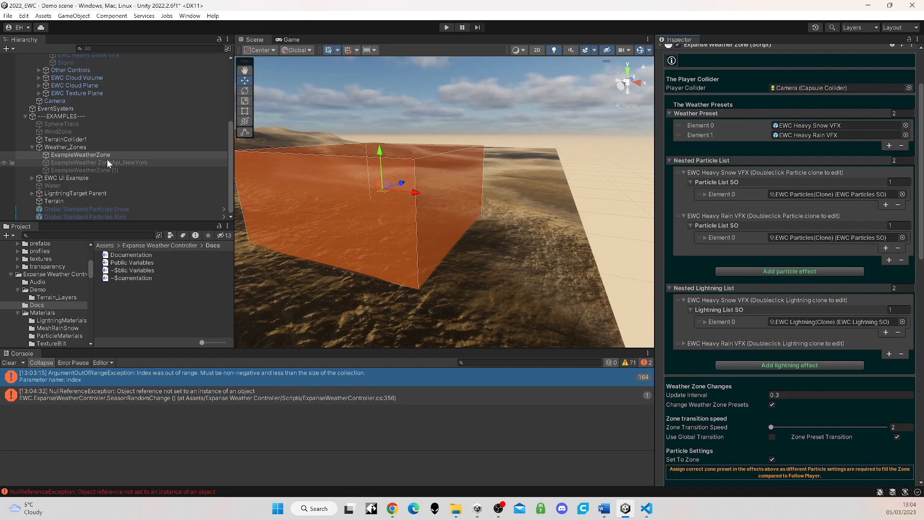
Step: Collapse Expanse Weather Controller in the scene hierarchy and select the EWC COMPLETE prefab
scroll(123, 139, up, 5)
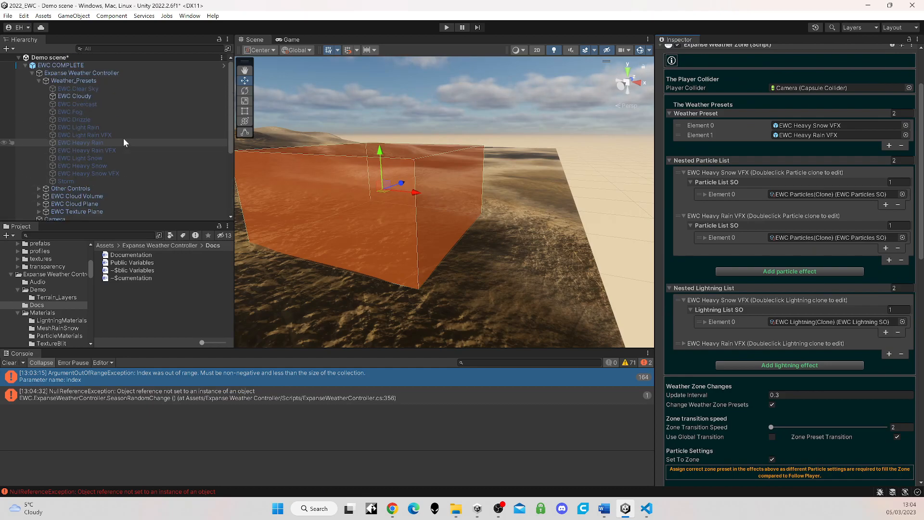
click(31, 72)
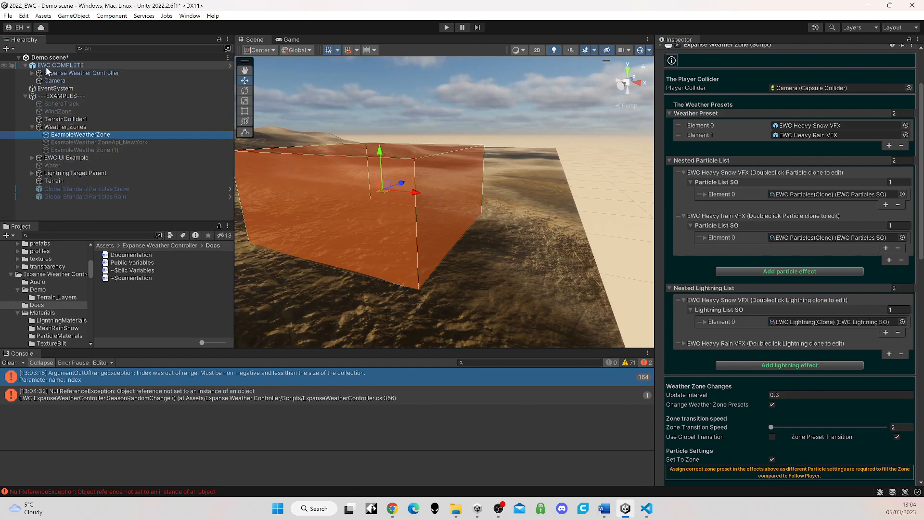
click(48, 66)
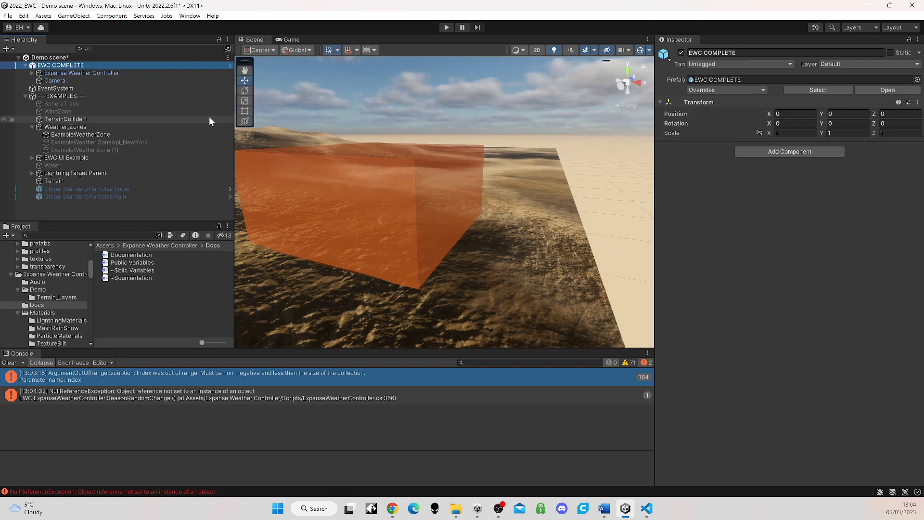
Step: Select the demo scene's terrain and raise the Displacement Strength in its EWC Terrain settings to 60
right_drag(503, 265, 395, 270)
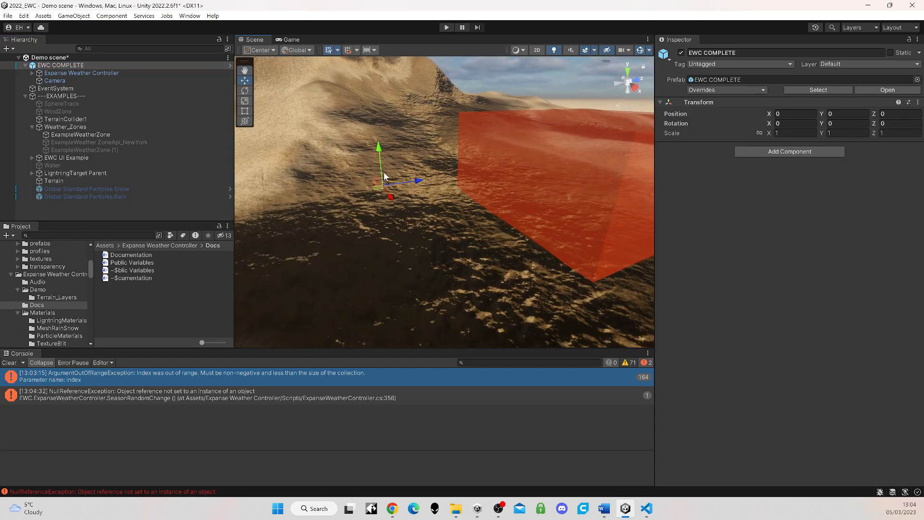
click(397, 131)
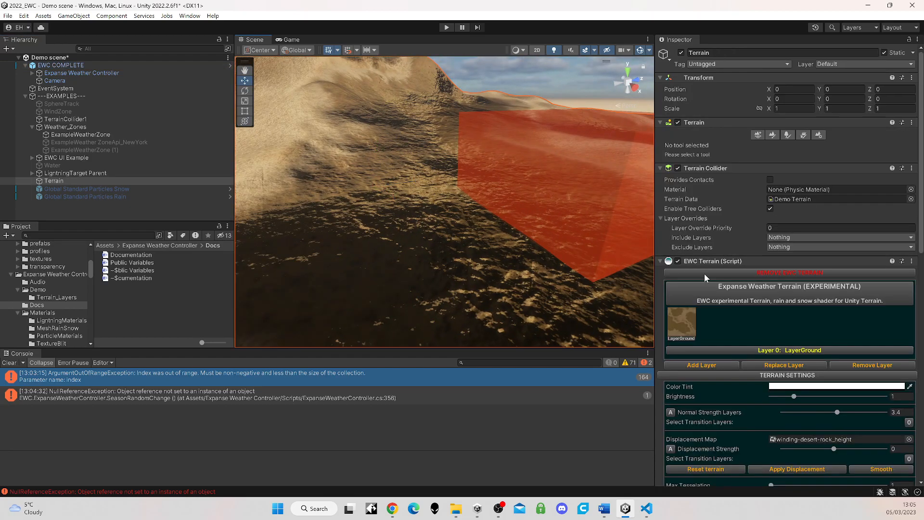
scroll(703, 273, down, 5)
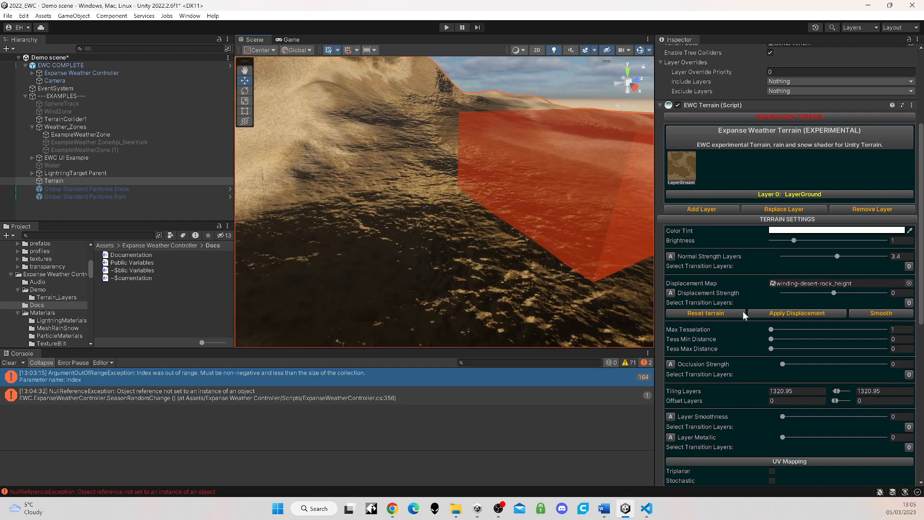
drag(833, 295, 851, 293)
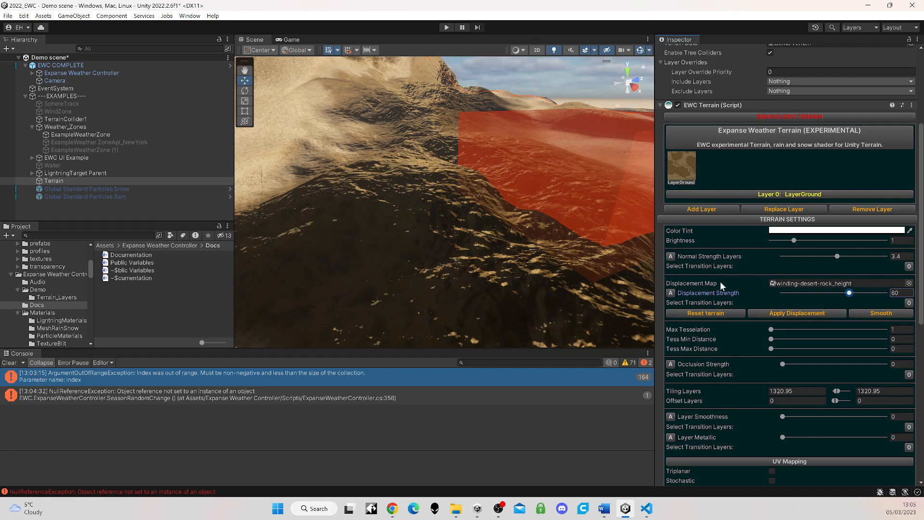
Step: Examine the displaced terrain's mountain slopes and the surroundings of the weather zone from several angles in the Scene view
scroll(721, 282, down, 3)
scroll(461, 219, down, 5)
middle_drag(461, 219, 532, 215)
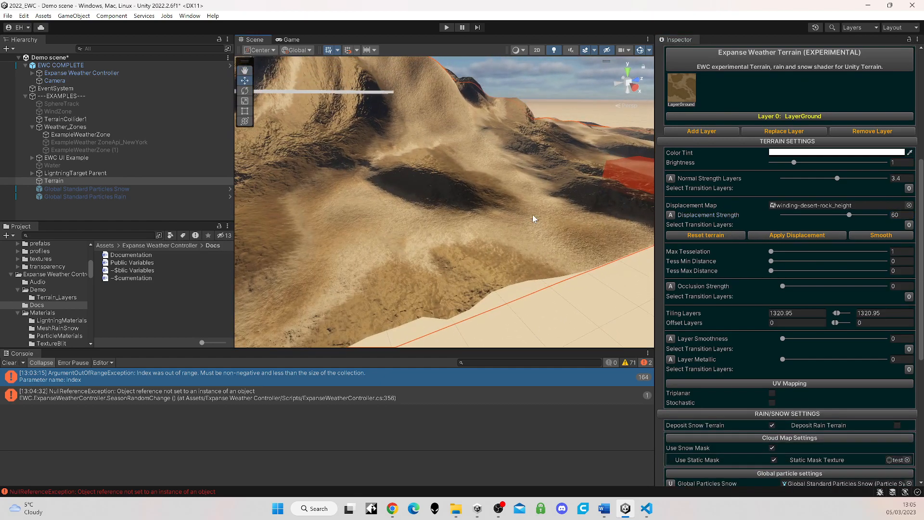
scroll(532, 215, up, 2)
right_drag(521, 229, 469, 218)
scroll(576, 234, up, 2)
middle_drag(577, 234, 540, 227)
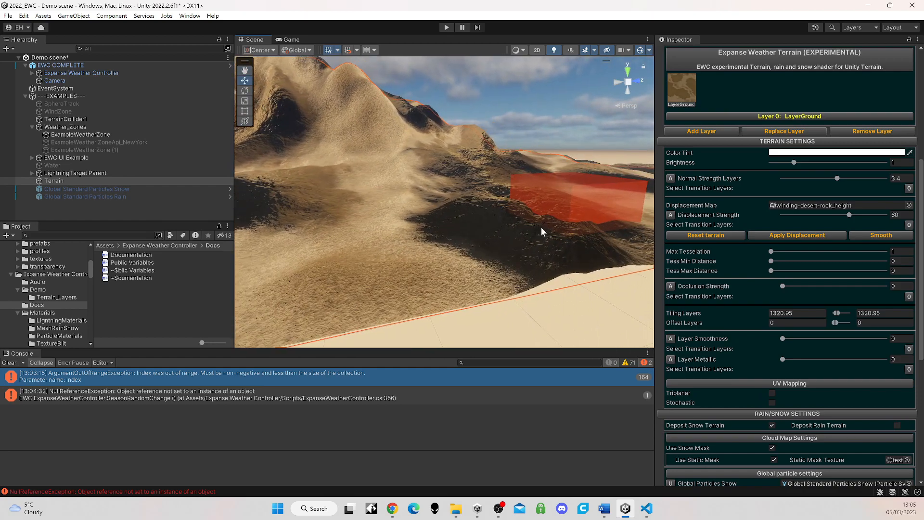
Step: Review the EWC Terrain component's layer, UV mapping, rain/snow, track and collider settings alongside the mountain in the Scene view
scroll(775, 264, down, 3)
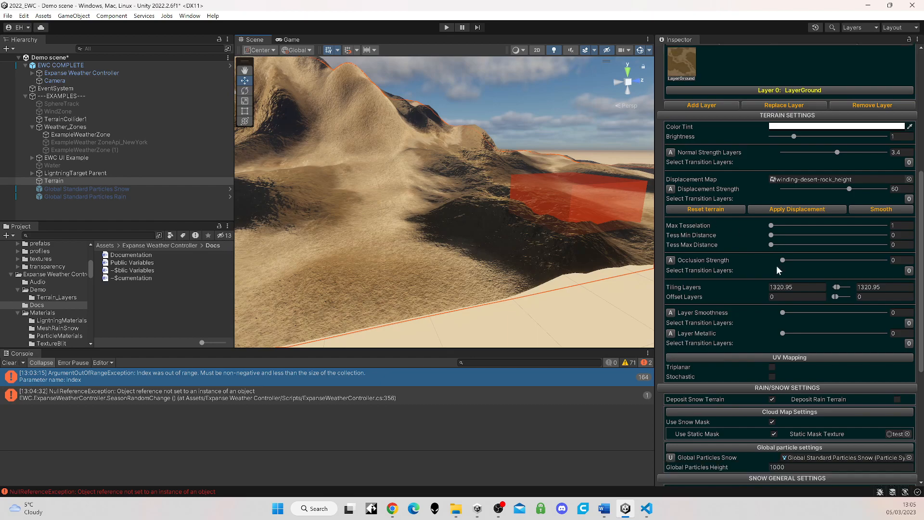
scroll(776, 268, down, 7)
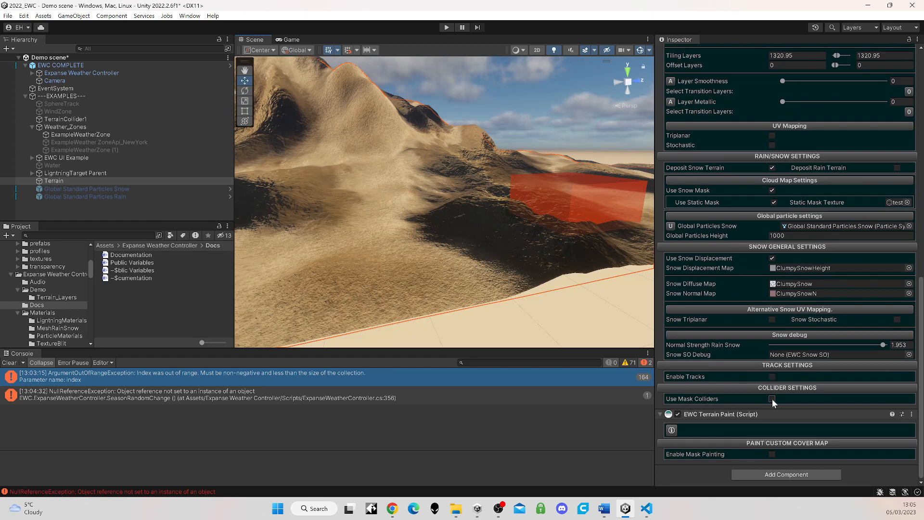
middle_drag(473, 221, 496, 247)
scroll(495, 248, down, 2)
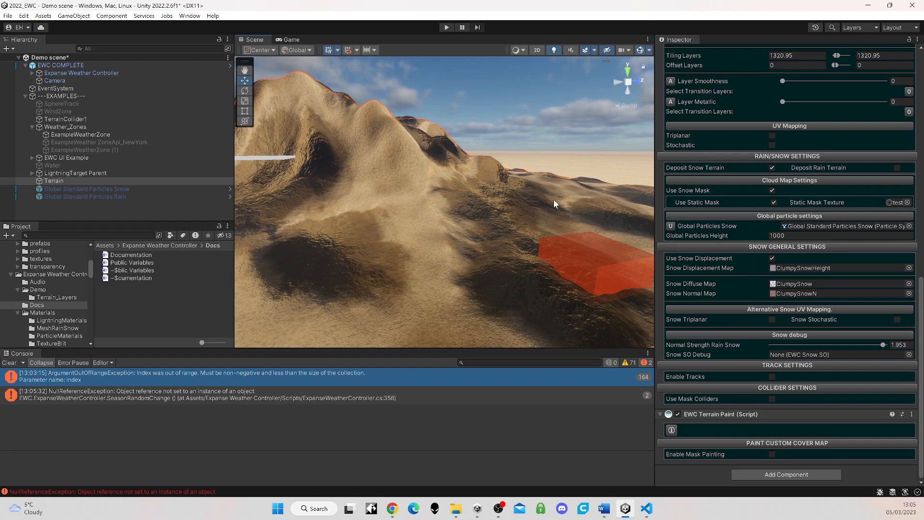
middle_drag(548, 210, 553, 243)
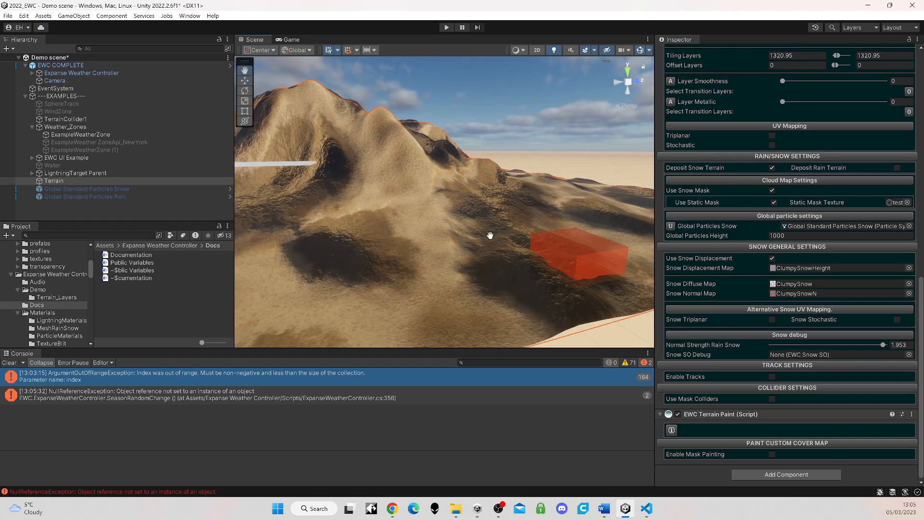
scroll(768, 260, up, 5)
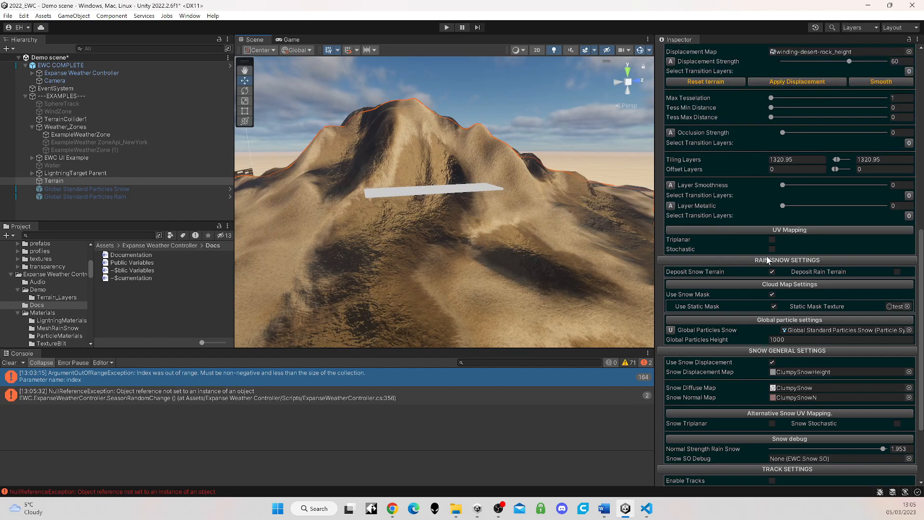
scroll(766, 256, up, 15)
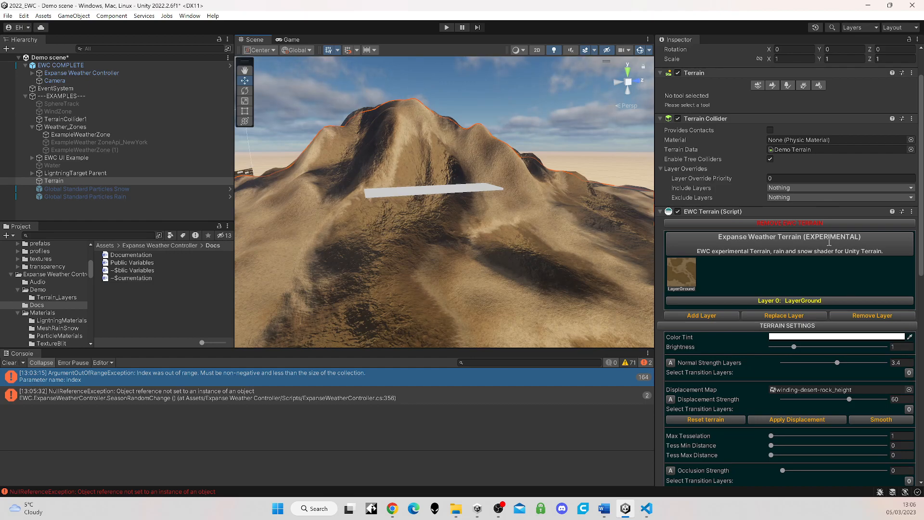
click(799, 280)
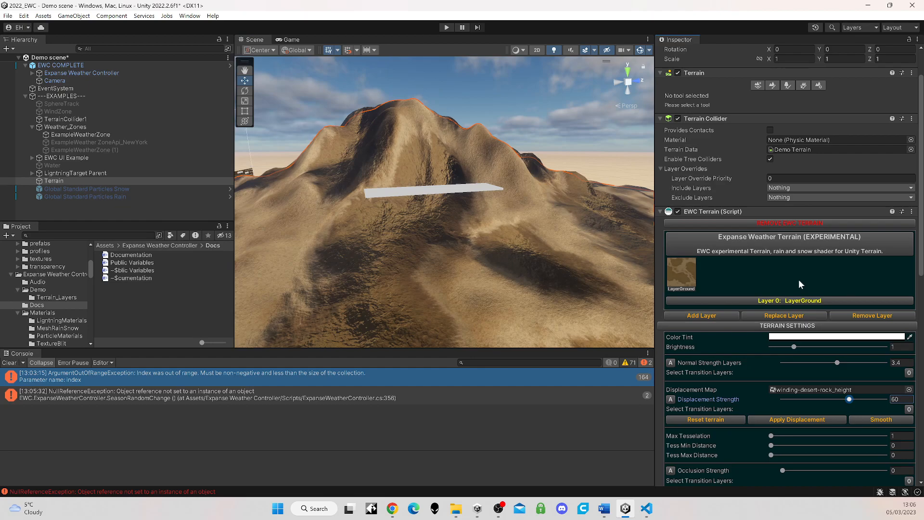